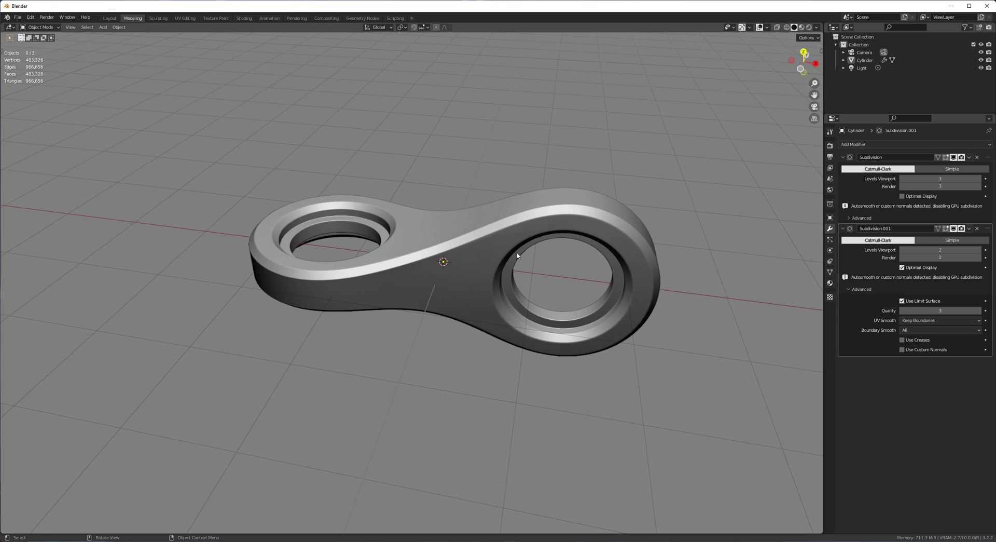
Examine the finished twisted two-ring link from several angles in rendered shading
{"action": "middle_click_drag", "start_coordinate": [516, 255], "coordinate": [407, 279]}
{"action": "key", "text": "ctrl+Tab"}
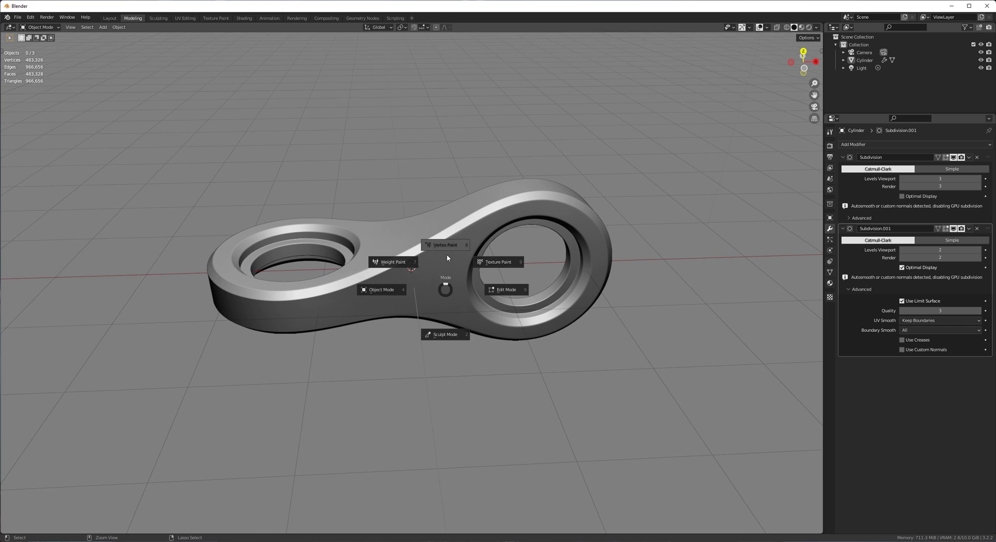
{"action": "key", "text": "Escape"}
{"action": "key", "text": "z"}
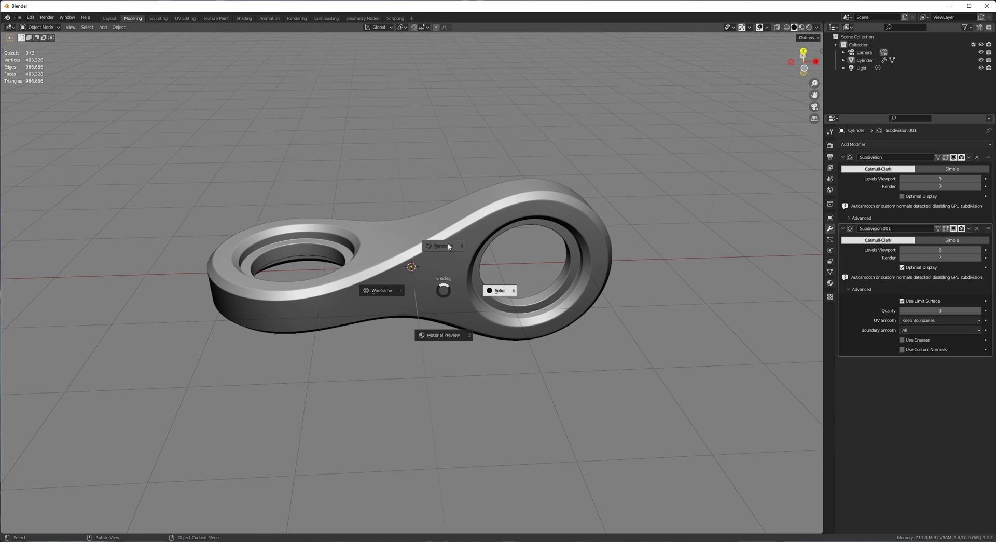
{"action": "left_click", "coordinate": [449, 246]}
{"action": "middle_click_drag", "start_coordinate": [460, 238], "coordinate": [527, 201]}
{"action": "middle_click_drag", "start_coordinate": [301, 304], "coordinate": [369, 313]}
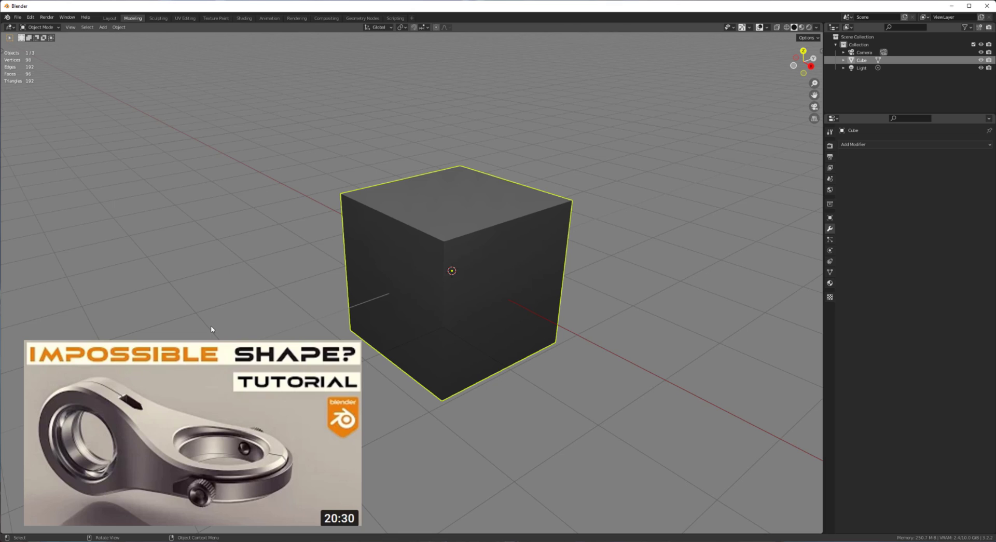
Delete the default cube and add a cylinder with 16 vertices
{"action": "middle_click_drag", "start_coordinate": [352, 325], "coordinate": [424, 310]}
{"action": "key", "text": "Delete"}
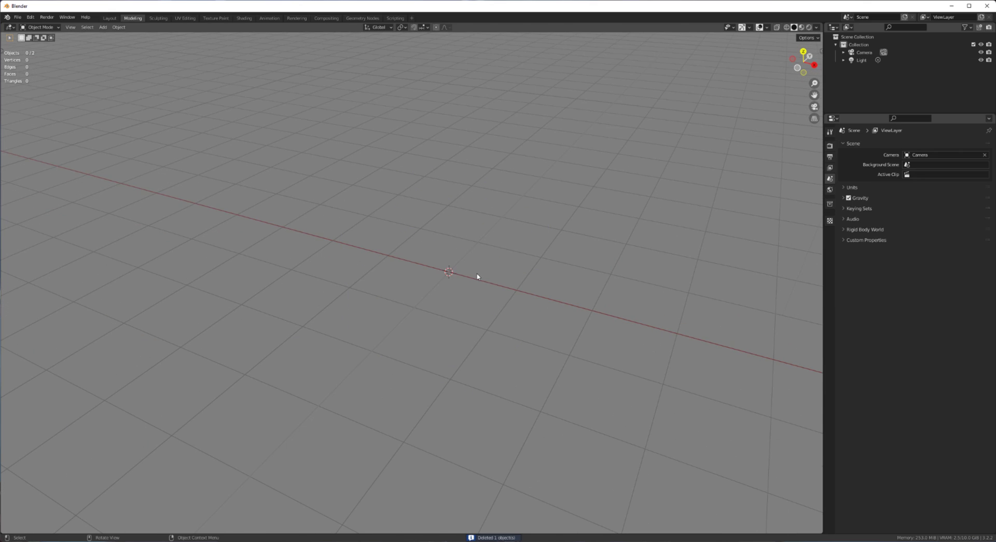
{"action": "key", "text": "shift+a"}
{"action": "mouse_move", "coordinate": [502, 250]}
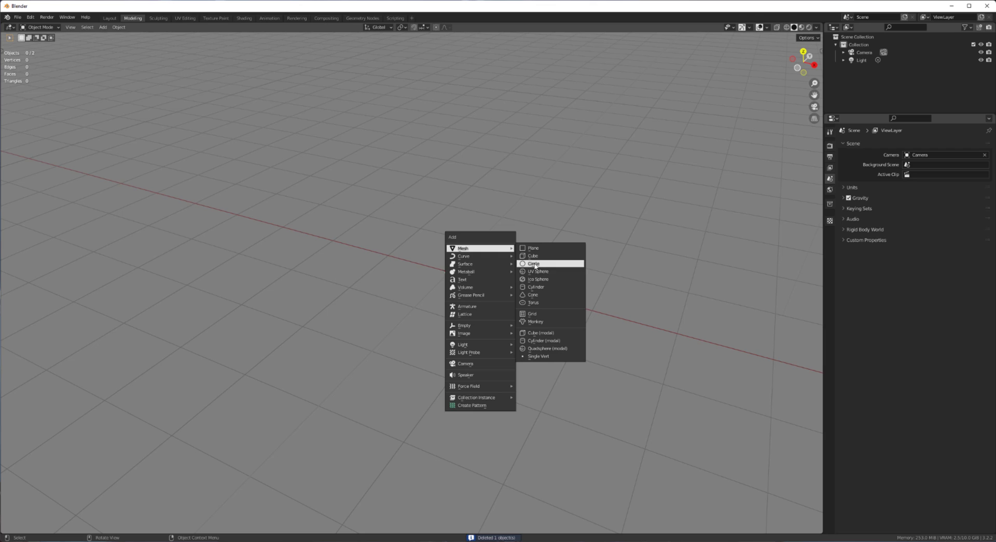
{"action": "left_click", "coordinate": [548, 285]}
{"action": "scroll", "coordinate": [536, 293], "scroll_direction": "down", "scroll_amount": 2}
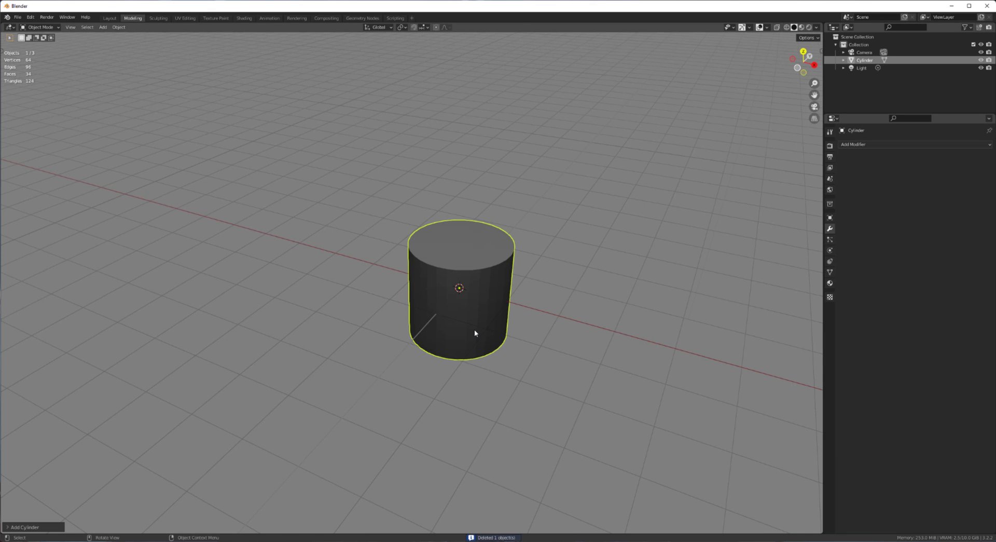
{"action": "key", "text": "KP_1"}
{"action": "key", "text": "F9"}
{"action": "left_click", "coordinate": [623, 351]}
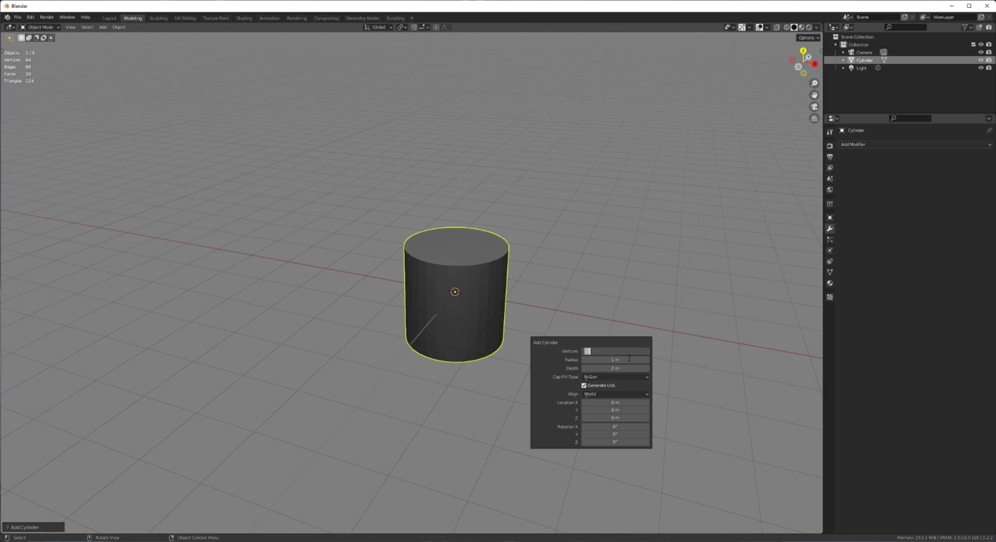
{"action": "type", "text": "16"}
{"action": "key", "text": "Return"}
{"action": "scroll", "coordinate": [512, 311], "scroll_direction": "up", "scroll_amount": 2}
Scale the cylinder's mesh along Z into a flat disc about a quarter as tall as it is wide
{"action": "key", "text": "Tab"}
{"action": "mouse_move", "coordinate": [511, 311]}
{"action": "middle_mouse_down"}
{"action": "mouse_move", "coordinate": [498, 316]}
{"action": "mouse_move", "coordinate": [509, 312]}
{"action": "middle_mouse_up"}
{"action": "key", "text": "s"}
{"action": "key", "text": "z"}
{"action": "left_click", "coordinate": [511, 343]}
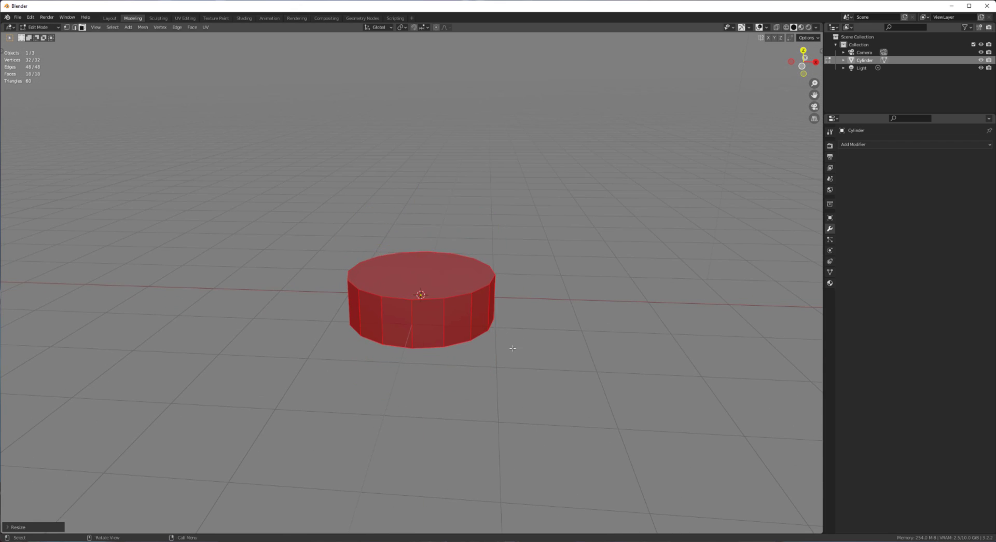
{"action": "key", "text": "KP_1"}
{"action": "key", "text": "s"}
{"action": "key", "text": "z"}
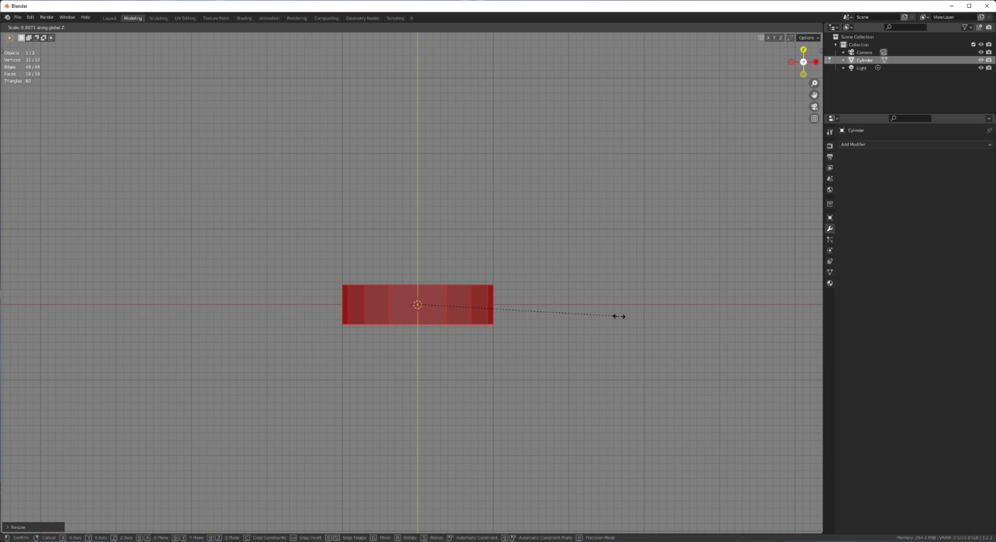
{"action": "left_click", "coordinate": [603, 320]}
{"action": "scroll", "coordinate": [604, 320], "scroll_direction": "down", "scroll_amount": 3}
{"action": "scroll", "coordinate": [563, 320], "scroll_direction": "up", "scroll_amount": 4}
{"action": "scroll", "coordinate": [550, 306], "scroll_direction": "down", "scroll_amount": 1}
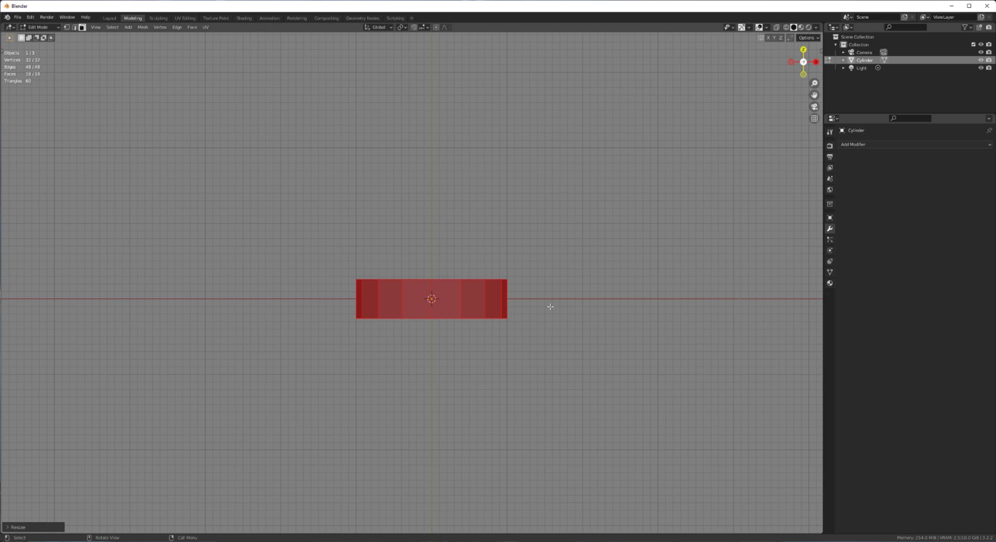
Move the disc about 1.28 m in negative X and place a duplicate about 2.6 m away in positive X
{"action": "key", "text": "g"}
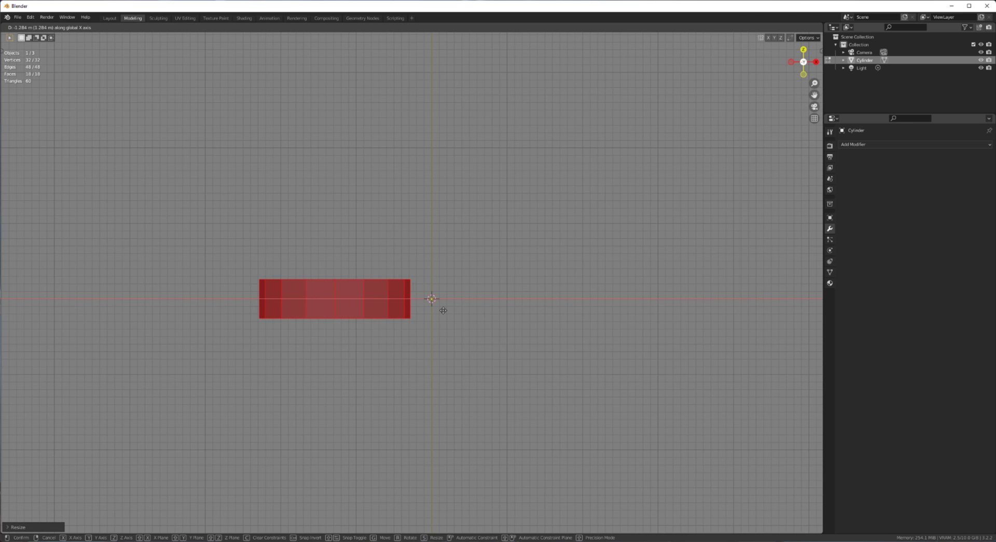
{"action": "left_click", "coordinate": [441, 308]}
{"action": "key", "text": "shift+d"}
{"action": "key", "text": "x"}
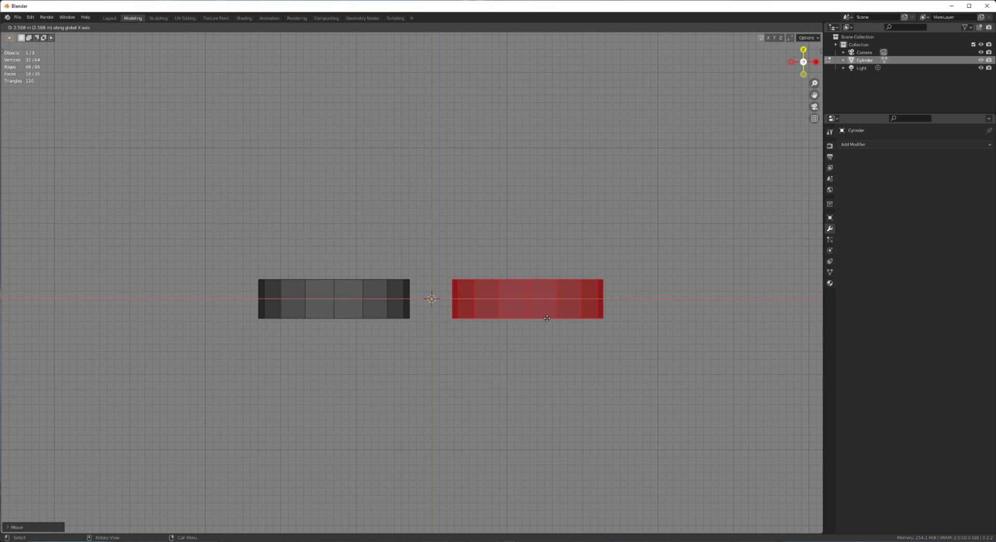
{"action": "left_click", "coordinate": [550, 318]}
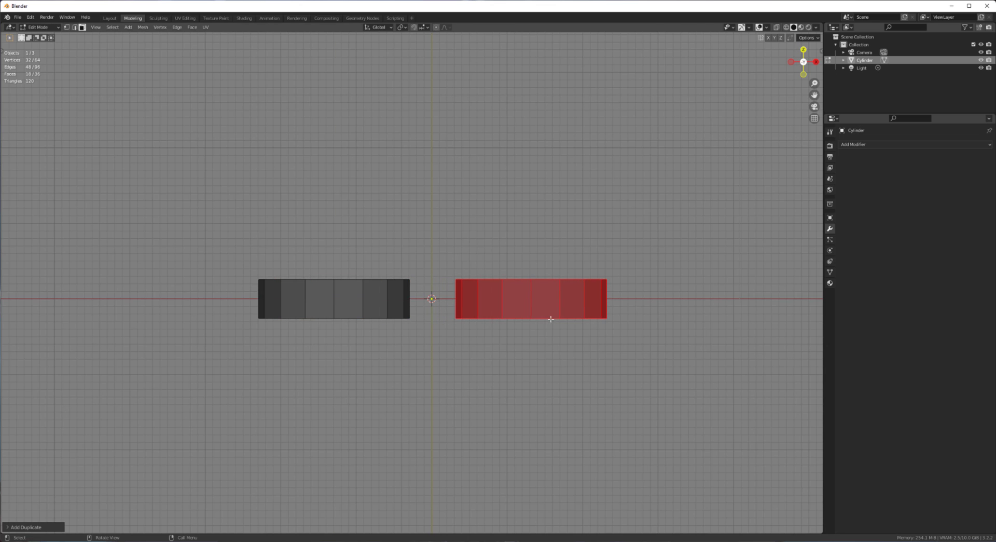
Rotate the duplicated disc 90 degrees about the X axis so it stands upright, then clear the selection
{"action": "middle_click_drag", "start_coordinate": [550, 318], "coordinate": [467, 271]}
{"action": "type", "text": "rx90"}
{"action": "key", "text": "Return"}
{"action": "left_click", "coordinate": [460, 229]}
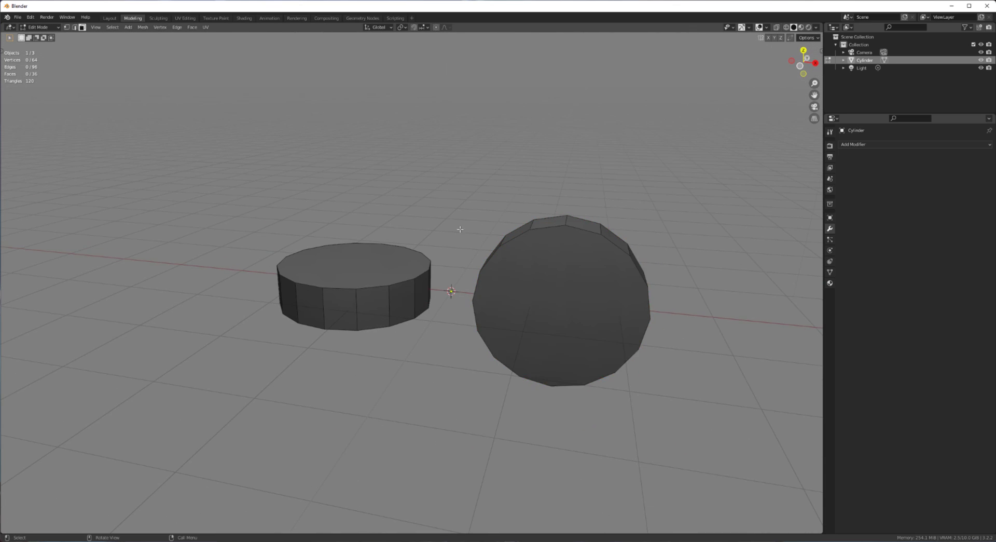
Delete the top face of the flat-lying disc
{"action": "scroll", "coordinate": [460, 228], "scroll_direction": "up", "scroll_amount": 2}
{"action": "left_click", "coordinate": [369, 266]}
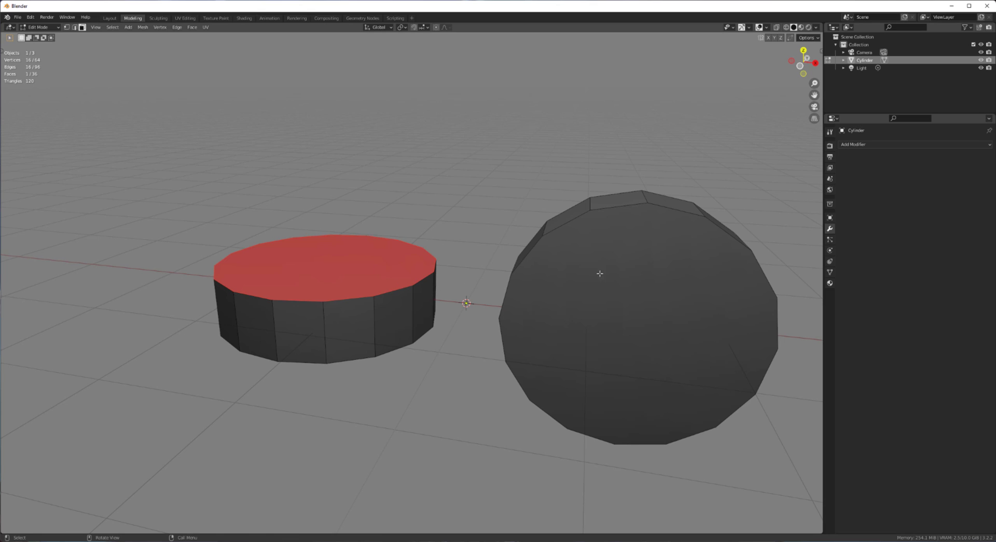
{"action": "middle_click_drag", "start_coordinate": [600, 274], "coordinate": [457, 267]}
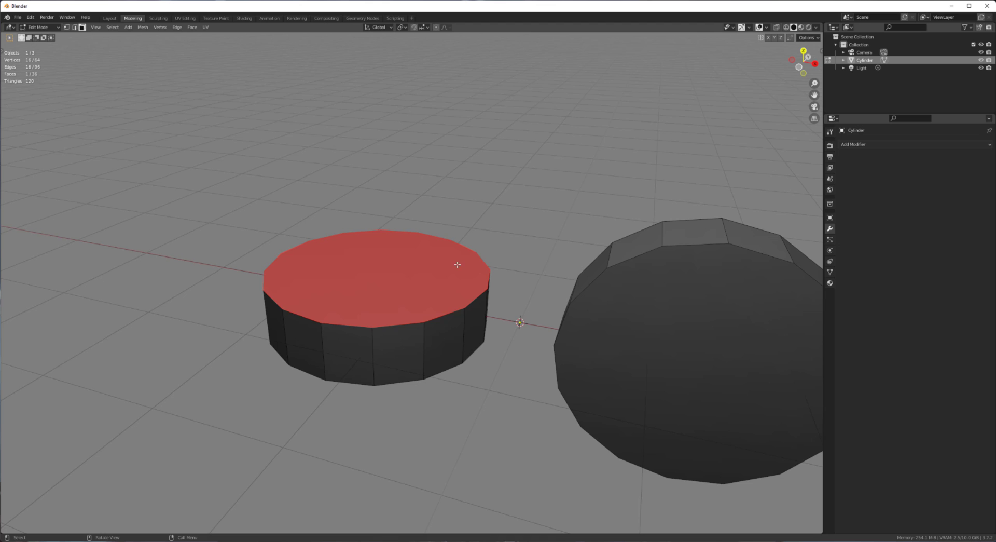
{"action": "middle_click_drag", "start_coordinate": [503, 347], "coordinate": [504, 290]}
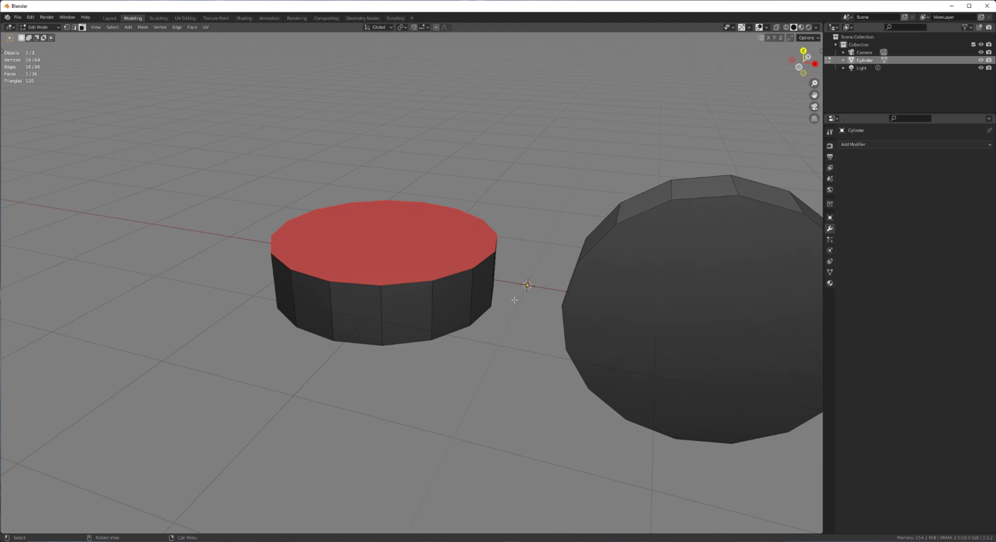
{"action": "key", "text": "x"}
{"action": "left_click", "coordinate": [493, 216]}
Grid-fill the flat disc's open top rim with span 4, shifting the offset until the grid lines run along the X axis
{"action": "key", "text": "2"}
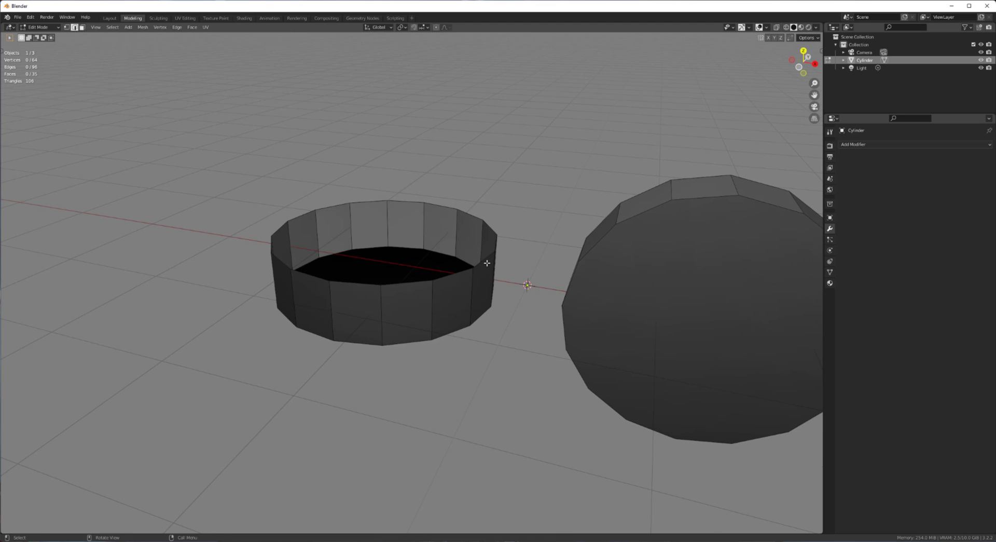
{"action": "left_click", "coordinate": [487, 263], "text": "alt"}
{"action": "key", "text": "ctrl+f"}
{"action": "left_click", "coordinate": [554, 305]}
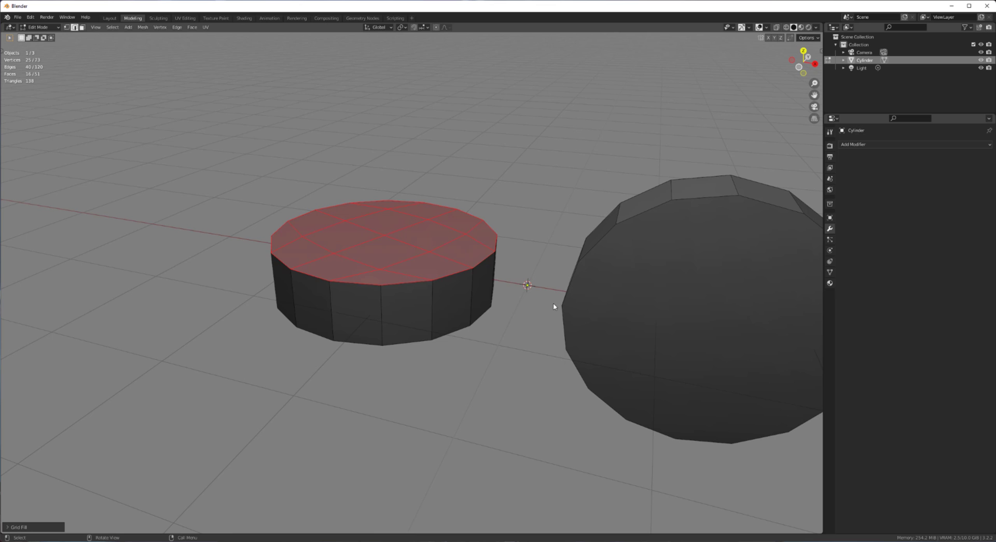
{"action": "left_click", "coordinate": [41, 529]}
{"action": "left_click_drag", "start_coordinate": [75, 515], "coordinate": [83, 515]}
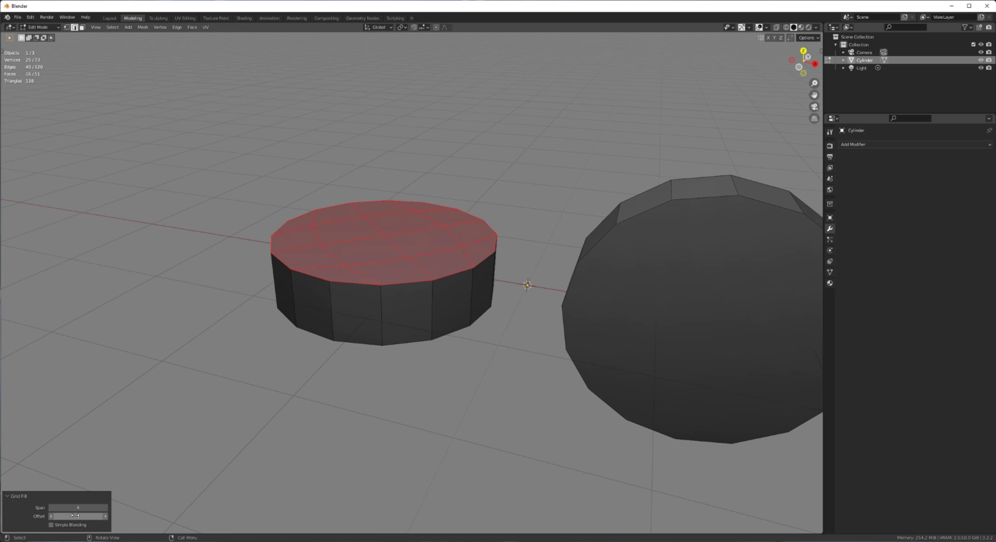
Replace the flat disc's underside with Delete & Grid Fill at span 4, aligning its grid through the offset
{"action": "middle_click_drag", "start_coordinate": [451, 407], "coordinate": [495, 256]}
{"action": "left_click", "coordinate": [389, 308]}
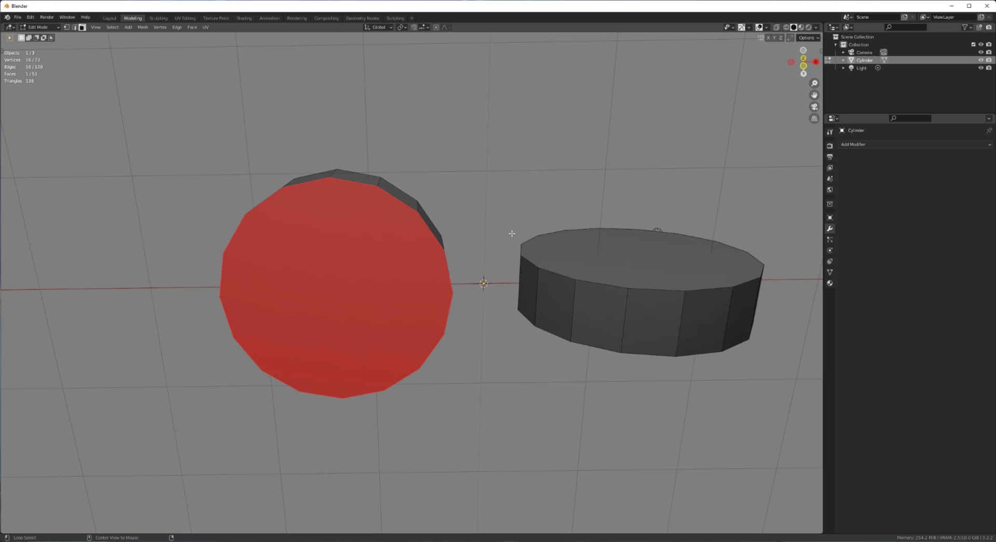
{"action": "right_click", "coordinate": [508, 216]}
{"action": "key", "text": "x"}
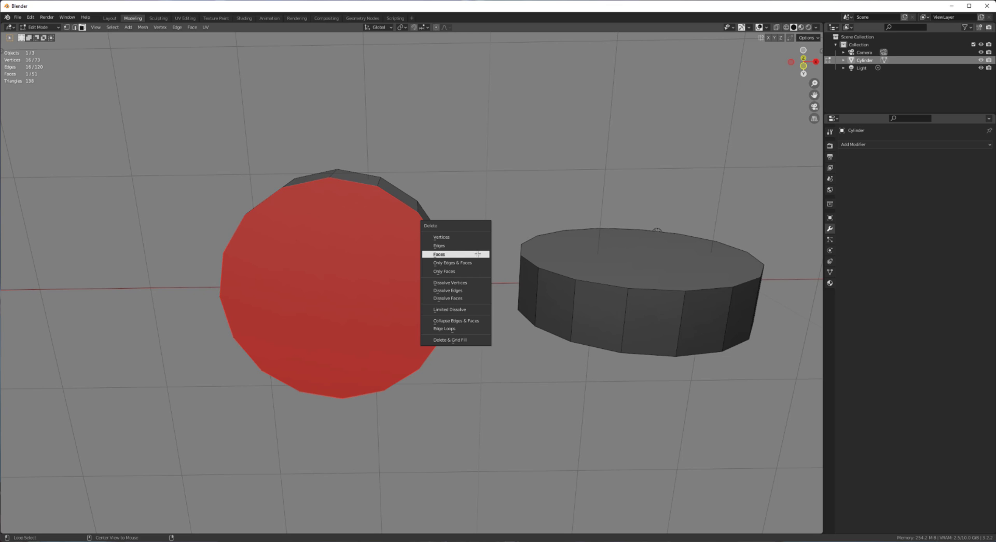
{"action": "left_click", "coordinate": [452, 340]}
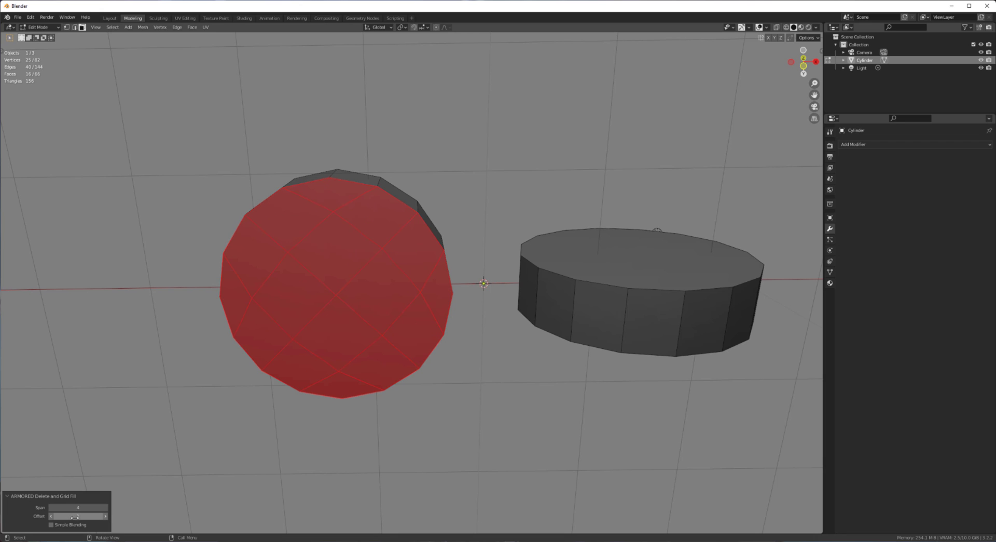
Replace the upright disc's front face with Delete & Grid Fill using span 4 and offset 2
{"action": "middle_click_drag", "start_coordinate": [633, 321], "coordinate": [487, 335], "text": "shift"}
{"action": "middle_click_drag", "start_coordinate": [488, 334], "coordinate": [485, 313]}
{"action": "left_click", "coordinate": [514, 275]}
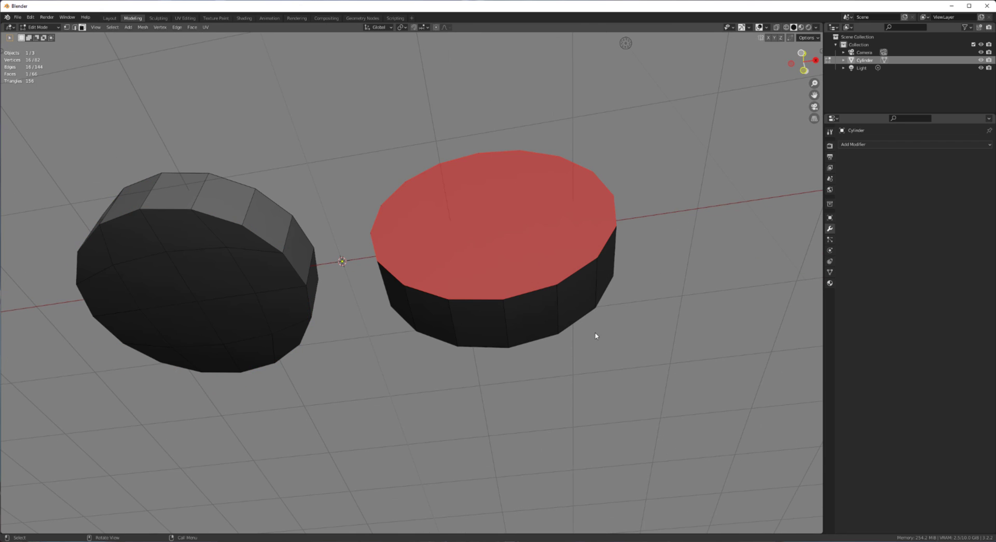
{"action": "key", "text": "x"}
{"action": "left_click", "coordinate": [560, 370]}
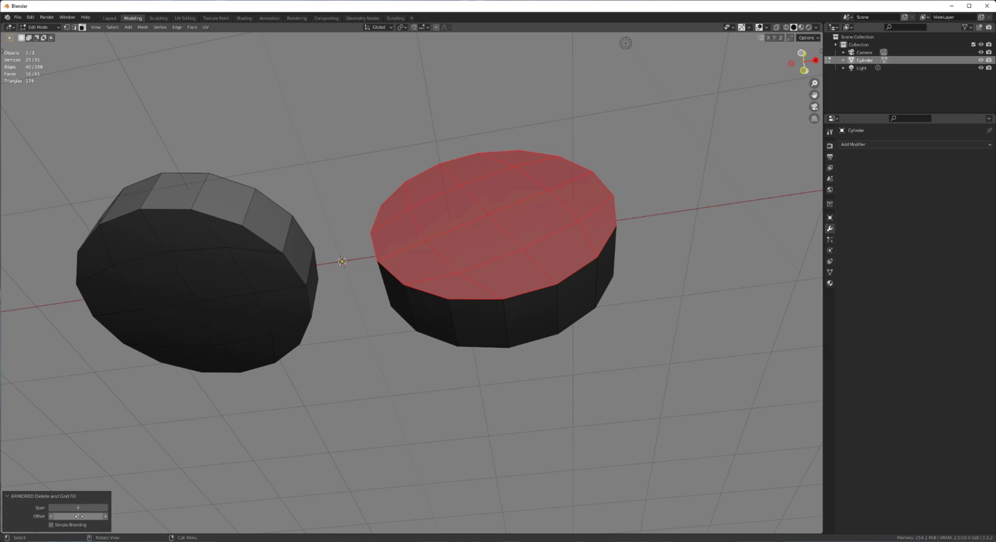
Replace the upright disc's back face with Delete & Grid Fill at span 4, aligning its grid through the offset
{"action": "middle_click_drag", "start_coordinate": [524, 306], "coordinate": [391, 328]}
{"action": "middle_click_drag", "start_coordinate": [571, 230], "coordinate": [350, 278], "text": "shift"}
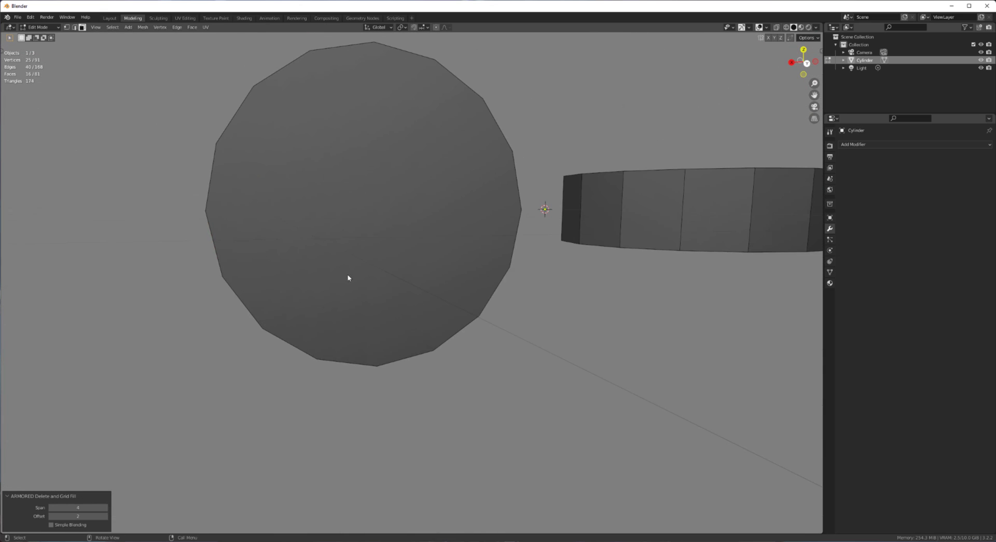
{"action": "scroll", "coordinate": [412, 232], "scroll_direction": "down", "scroll_amount": 2}
{"action": "left_click", "coordinate": [409, 235]}
{"action": "middle_click_drag", "start_coordinate": [410, 235], "coordinate": [394, 278]}
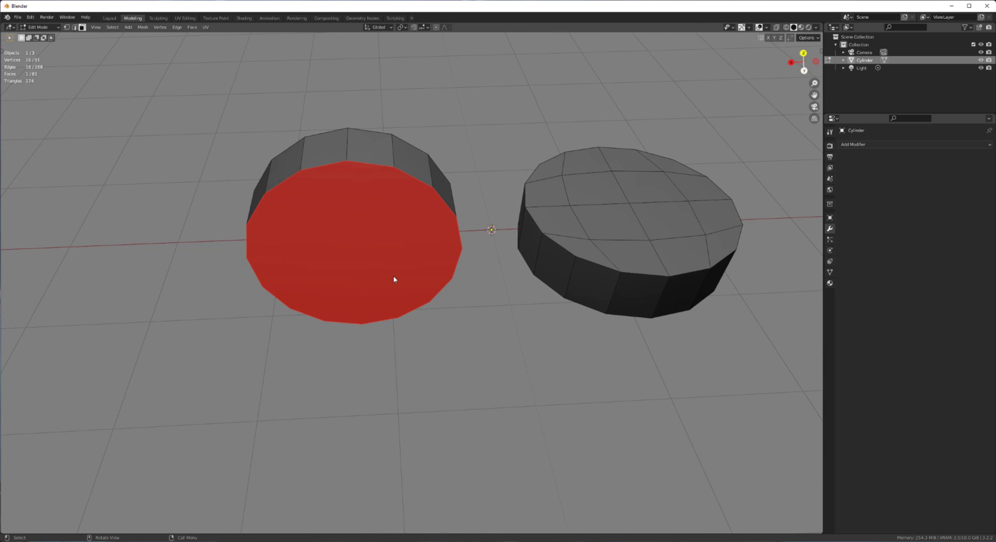
{"action": "key", "text": "x"}
{"action": "left_click", "coordinate": [420, 335]}
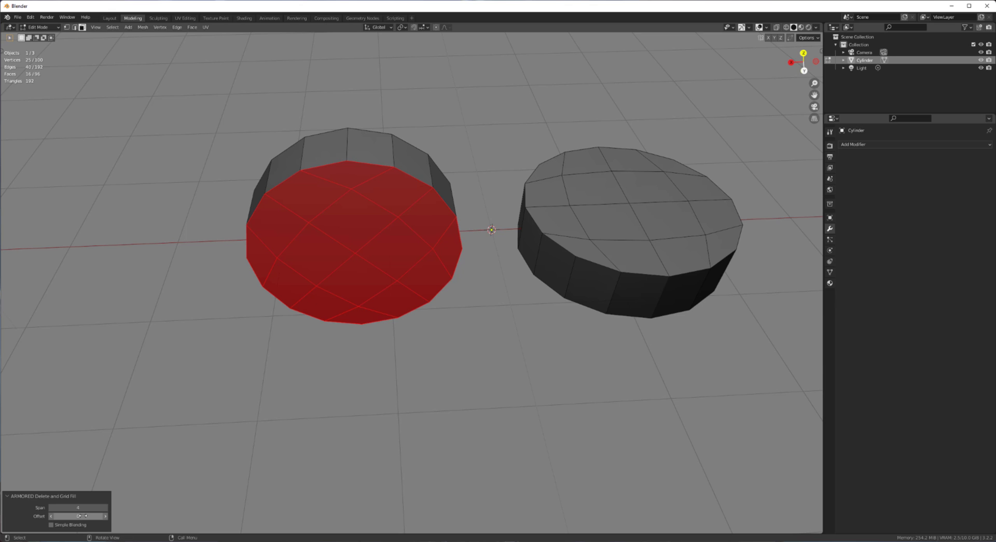
Turn on X-ray in back view and delete the faces of the upright disc's inner half
{"action": "scroll", "coordinate": [388, 394], "scroll_direction": "down", "scroll_amount": 2}
{"action": "middle_click_drag", "start_coordinate": [471, 362], "coordinate": [423, 332]}
{"action": "left_click", "coordinate": [391, 337]}
{"action": "middle_click_drag", "start_coordinate": [402, 348], "coordinate": [379, 306]}
{"action": "key", "text": "alt+z"}
{"action": "left_click_drag", "start_coordinate": [310, 215], "coordinate": [395, 427]}
{"action": "key", "text": "x"}
{"action": "key", "text": "f"}
Delete the faces of the flat disc's inner half and turn X-ray off
{"action": "left_click_drag", "start_coordinate": [363, 235], "coordinate": [495, 418]}
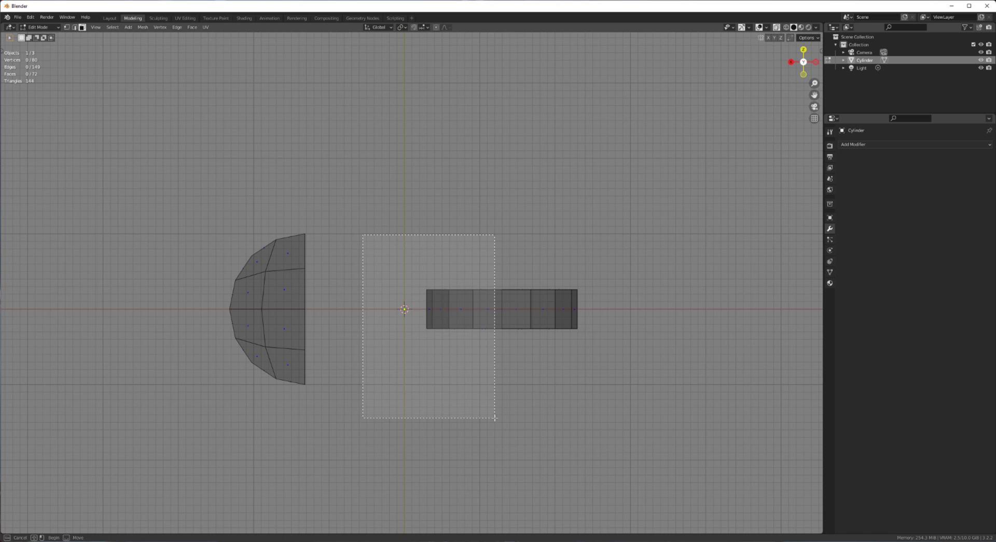
{"action": "key", "text": "x"}
{"action": "left_click", "coordinate": [495, 417]}
{"action": "key", "text": "alt+z"}
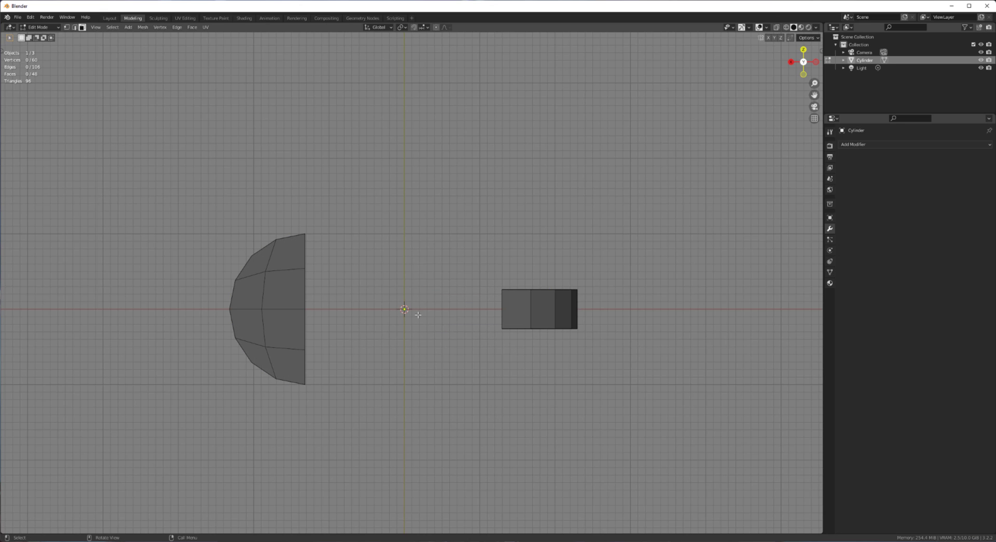
Highlight the three edge loops on top of the flat half disc that run to its open side
{"action": "middle_click_drag", "start_coordinate": [410, 326], "coordinate": [403, 264]}
{"action": "scroll", "coordinate": [402, 264], "scroll_direction": "up", "scroll_amount": 3}
{"action": "left_click", "coordinate": [289, 233], "text": "alt"}
{"action": "left_click", "coordinate": [316, 283], "text": "alt+shift"}
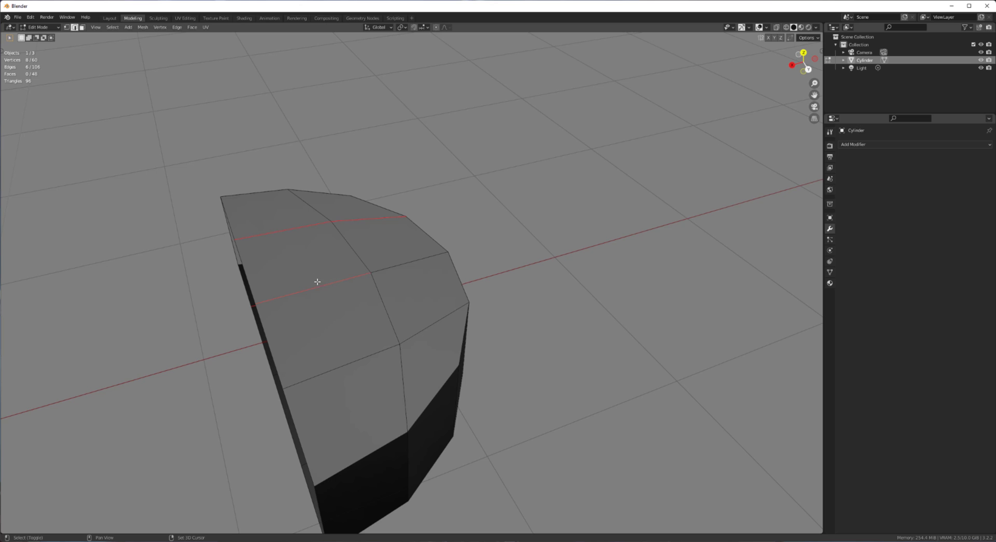
{"action": "left_click", "coordinate": [386, 366], "text": "alt+shift"}
Add three evenly spaced loop cuts around the side wall of the flat half disc
{"action": "middle_click_drag", "start_coordinate": [387, 369], "coordinate": [396, 295]}
{"action": "scroll", "coordinate": [396, 296], "scroll_direction": "up", "scroll_amount": 3}
{"action": "key", "text": "ctrl+r"}
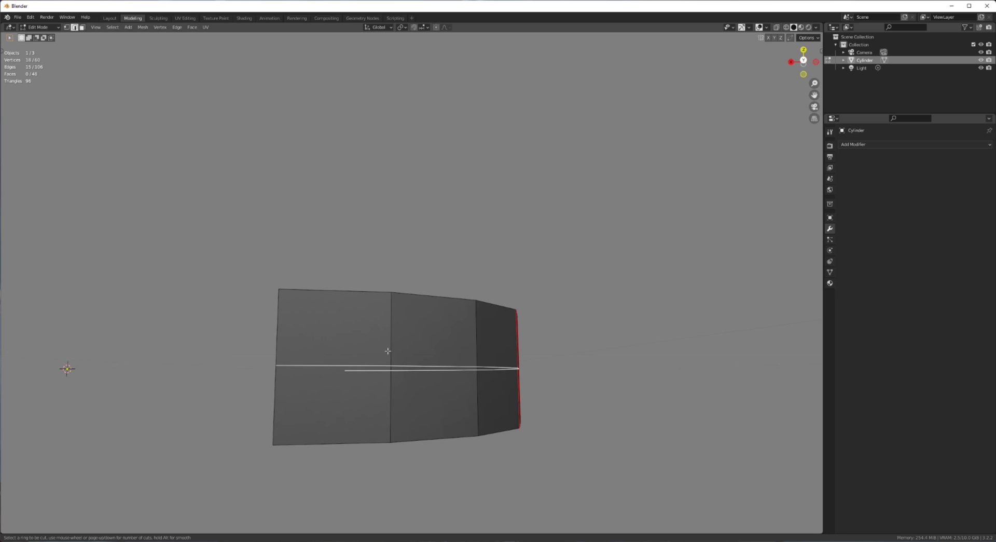
{"action": "key", "text": "3"}
{"action": "left_click", "coordinate": [387, 370]}
{"action": "right_click", "coordinate": [387, 372]}
{"action": "scroll", "coordinate": [387, 372], "scroll_direction": "down", "scroll_amount": 3}
Add three evenly spaced loop cuts around the rim of the upright half disc
{"action": "middle_click_drag", "start_coordinate": [337, 362], "coordinate": [591, 363], "text": "shift"}
{"action": "middle_click_drag", "start_coordinate": [229, 249], "coordinate": [264, 251]}
{"action": "key", "text": "ctrl+r"}
{"action": "key", "text": "3"}
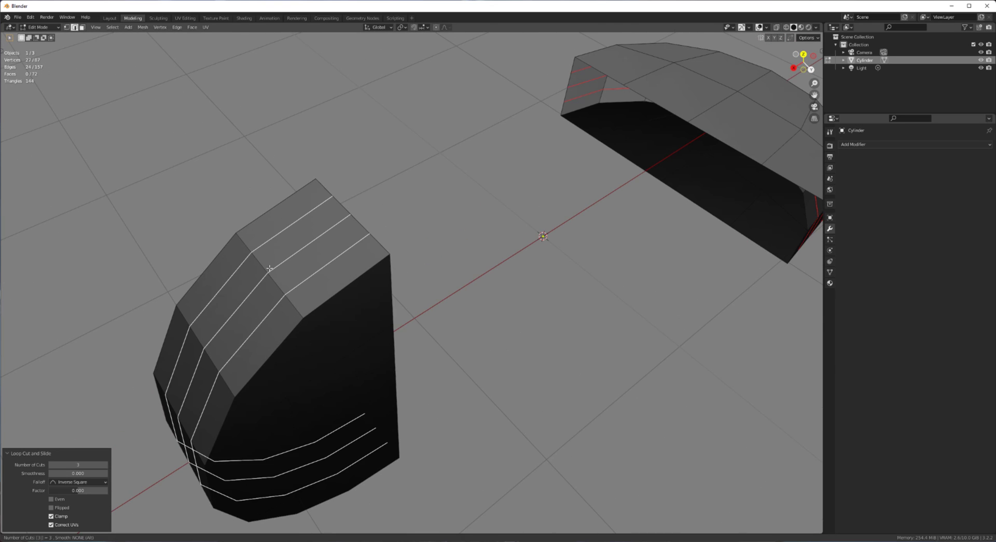
{"action": "left_click", "coordinate": [265, 251]}
{"action": "right_click", "coordinate": [265, 251]}
{"action": "scroll", "coordinate": [400, 304], "scroll_direction": "down", "scroll_amount": 1}
Select the open boundary loops of both half discs and bridge them
{"action": "mouse_move", "coordinate": [400, 304]}
{"action": "middle_mouse_down"}
{"action": "mouse_move", "coordinate": [482, 335]}
{"action": "mouse_move", "coordinate": [444, 291]}
{"action": "mouse_move", "coordinate": [400, 309]}
{"action": "middle_mouse_up"}
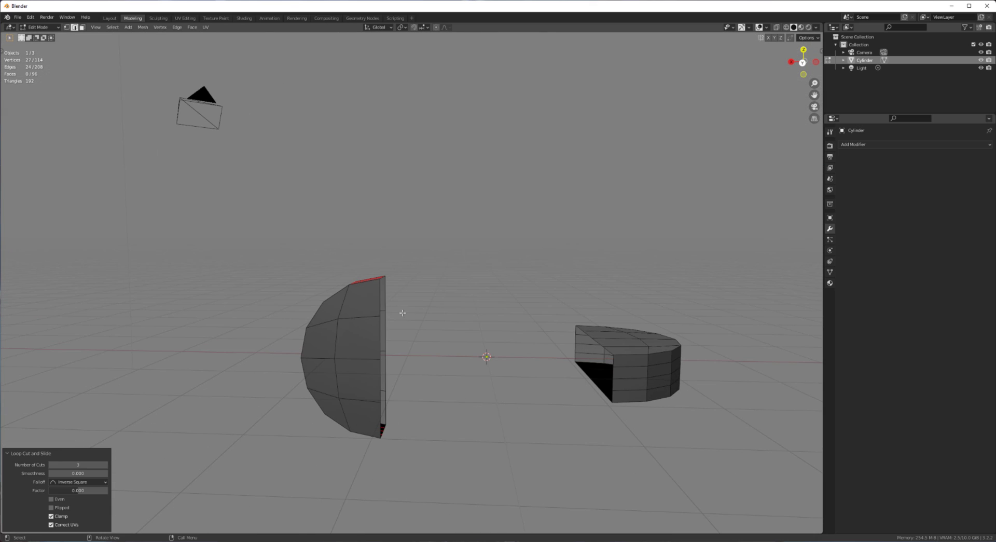
{"action": "left_click", "coordinate": [381, 304], "text": "alt"}
{"action": "middle_click_drag", "start_coordinate": [496, 328], "coordinate": [540, 267]}
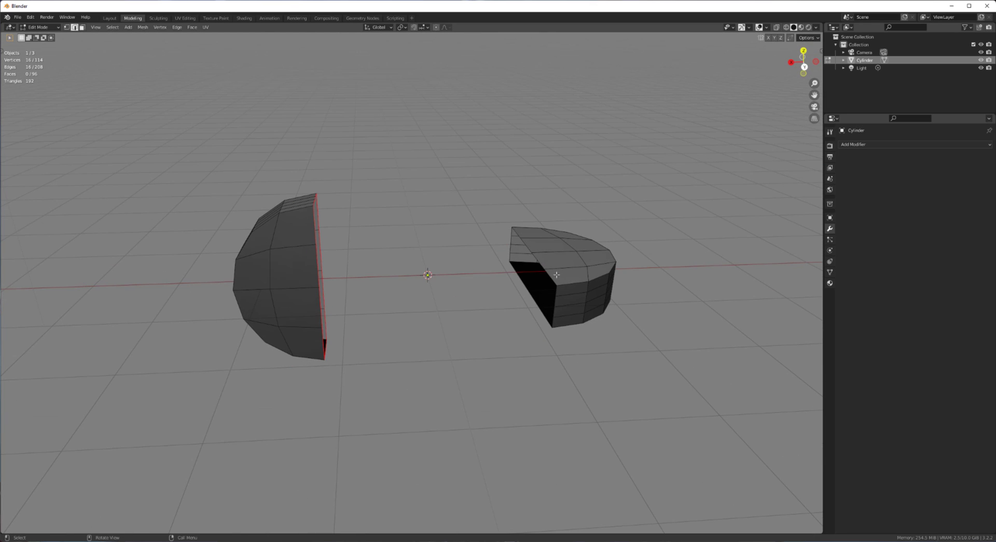
{"action": "left_click", "coordinate": [543, 263], "text": "alt+shift"}
{"action": "middle_click_drag", "start_coordinate": [497, 304], "coordinate": [523, 335]}
{"action": "scroll", "coordinate": [462, 280], "scroll_direction": "up", "scroll_amount": 1}
{"action": "key", "text": "ctrl+e"}
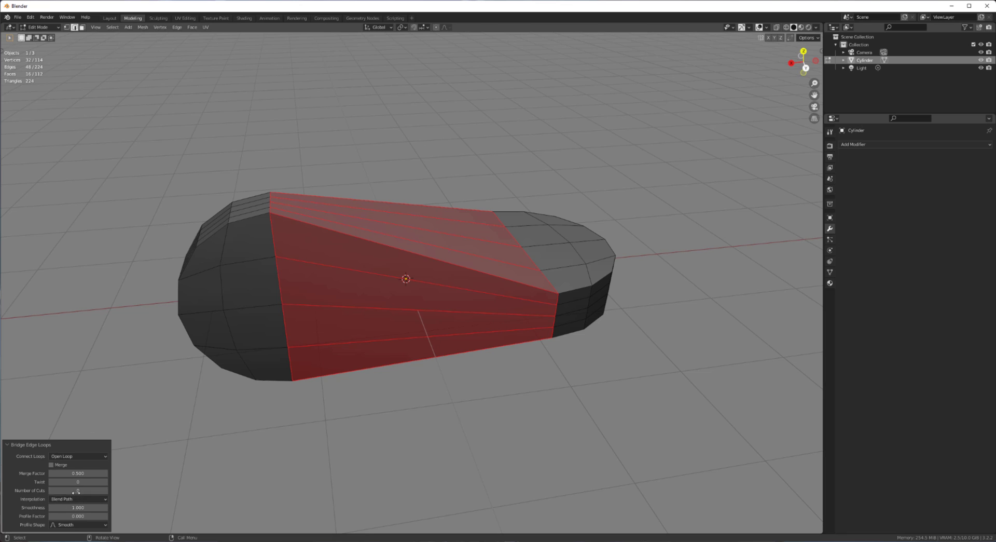
Try the bridge with 6 cuts, smoothness 1.510, profile factor 0.180 and a Smooth profile shape
{"action": "left_click_drag", "start_coordinate": [61, 490], "coordinate": [98, 507]}
{"action": "middle_click_drag", "start_coordinate": [341, 416], "coordinate": [337, 394]}
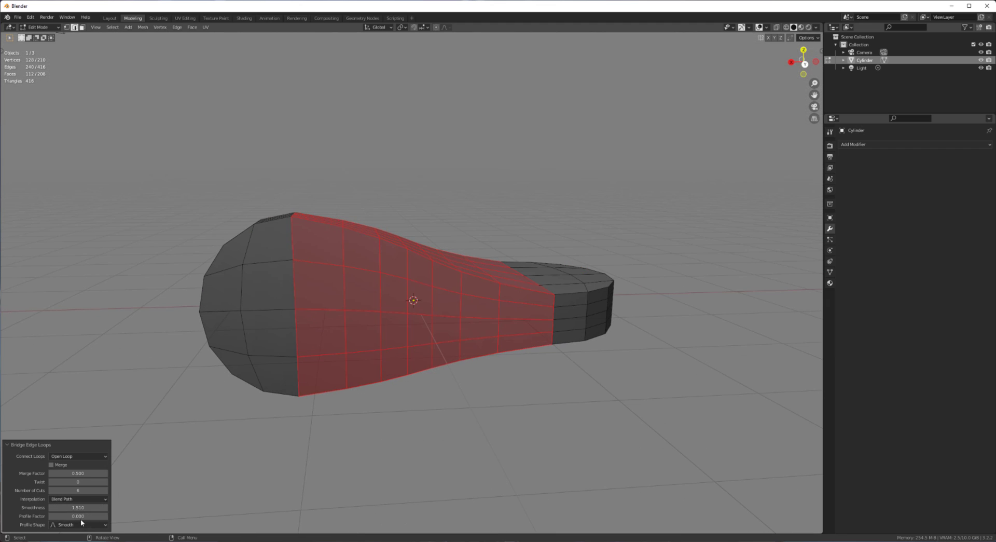
{"action": "left_click_drag", "start_coordinate": [78, 516], "coordinate": [64, 516]}
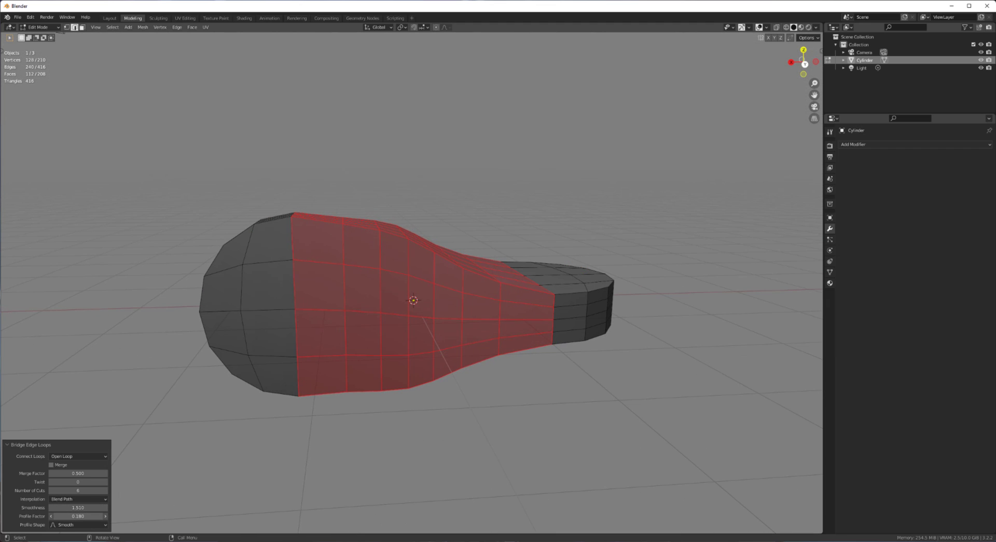
{"action": "left_click", "coordinate": [72, 524]}
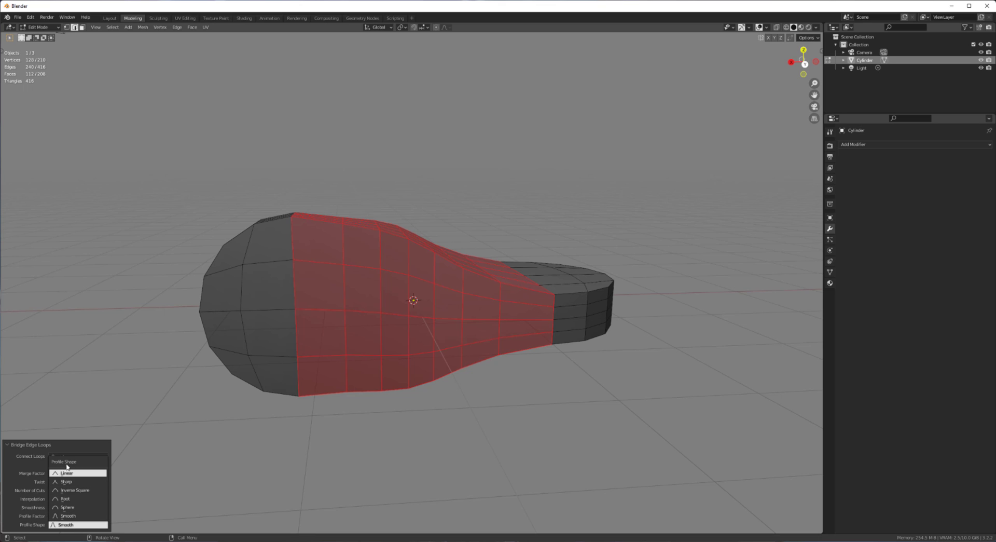
{"action": "left_click", "coordinate": [67, 524]}
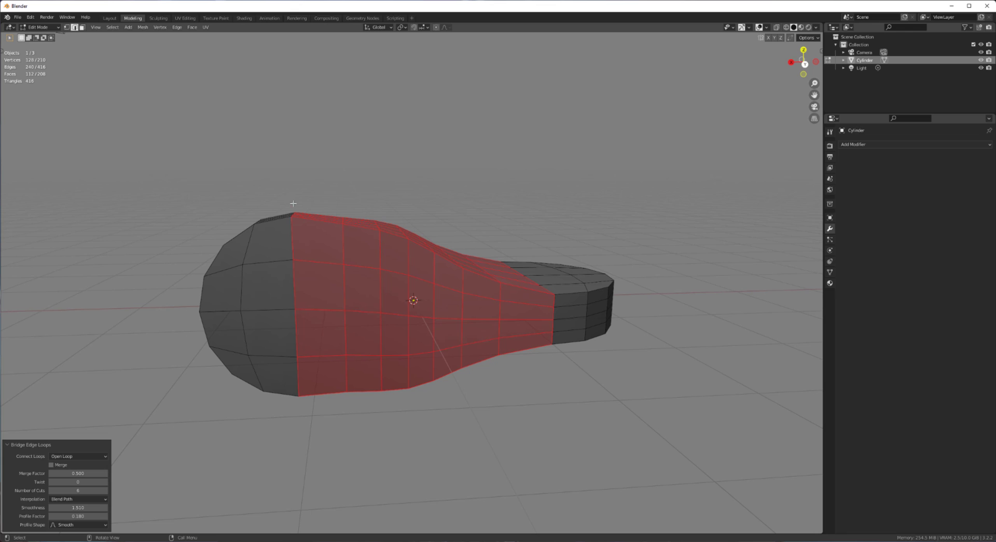
Undo the curved bridge, leaving the open loops of both half discs selected
{"action": "left_click_drag", "start_coordinate": [293, 203], "coordinate": [533, 260]}
{"action": "mouse_move", "coordinate": [590, 277]}
{"action": "right_mouse_down"}
{"action": "mouse_move", "coordinate": [432, 251]}
{"action": "mouse_move", "coordinate": [305, 256]}
{"action": "mouse_move", "coordinate": [332, 270]}
{"action": "right_mouse_up"}
{"action": "middle_click_drag", "start_coordinate": [488, 384], "coordinate": [493, 392]}
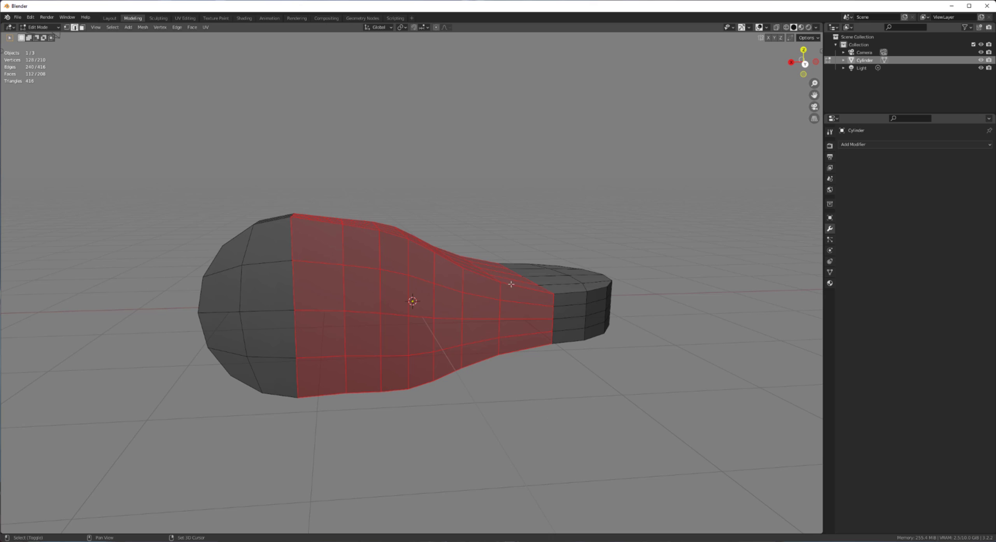
{"action": "middle_click_drag", "start_coordinate": [399, 320], "coordinate": [434, 360], "text": "shift"}
{"action": "key", "text": "x"}
{"action": "key", "text": "f"}
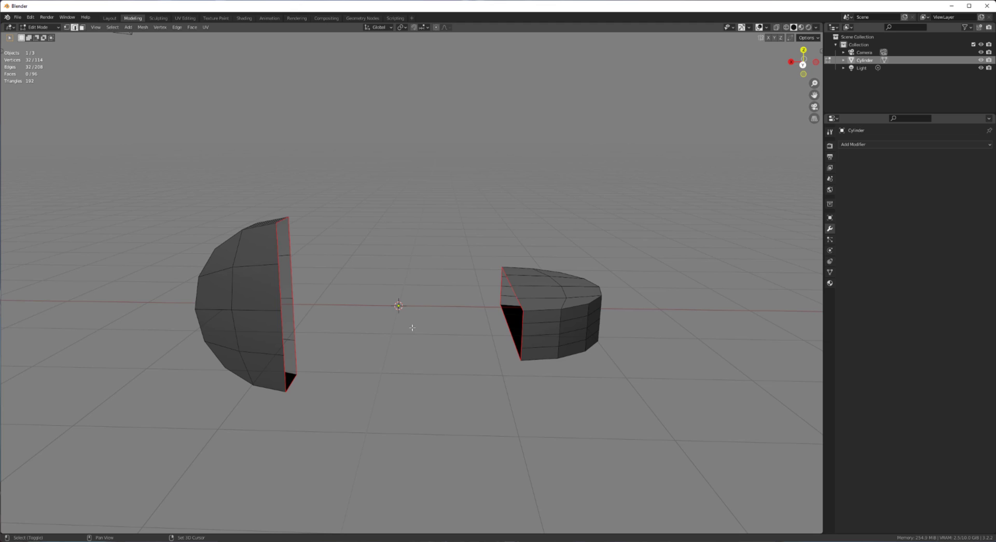
Bridge the two open loops with 0 cuts and add one centred loop cut across the bridge
{"action": "key", "text": "shift+r"}
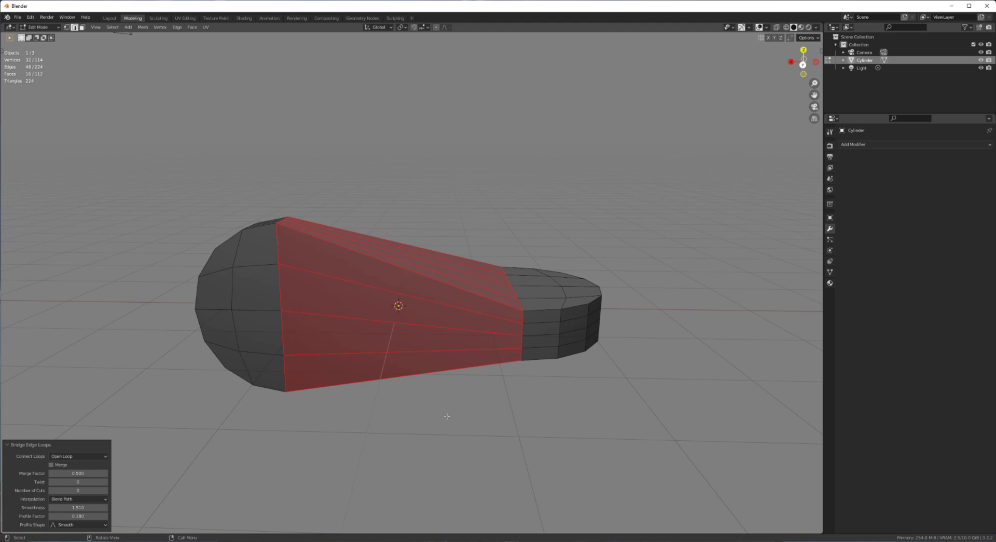
{"action": "key", "text": "ctrl+r"}
{"action": "left_click", "coordinate": [396, 284]}
{"action": "right_click", "coordinate": [454, 382]}
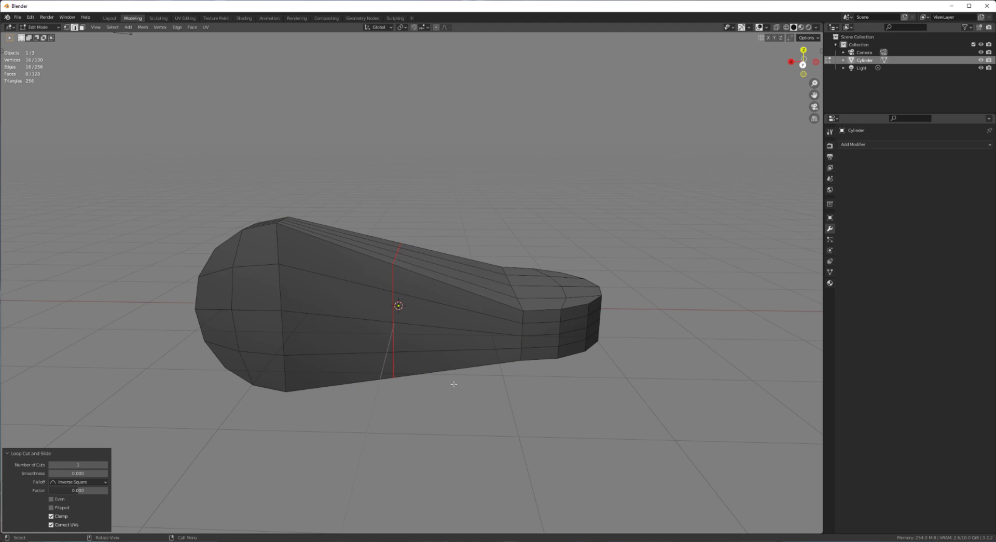
Scale the middle loop of the bridge to about 0.641 in the front view to narrow the neck
{"action": "key", "text": "KP_1"}
{"action": "scroll", "coordinate": [461, 365], "scroll_direction": "down", "scroll_amount": 1}
{"action": "middle_click_drag", "start_coordinate": [472, 365], "coordinate": [499, 365], "text": "shift"}
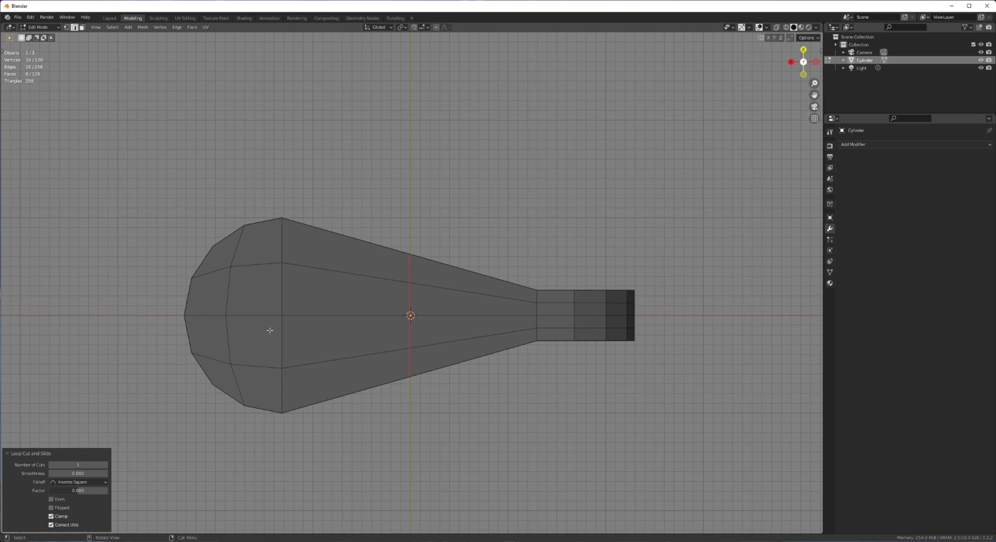
{"action": "key", "text": "s"}
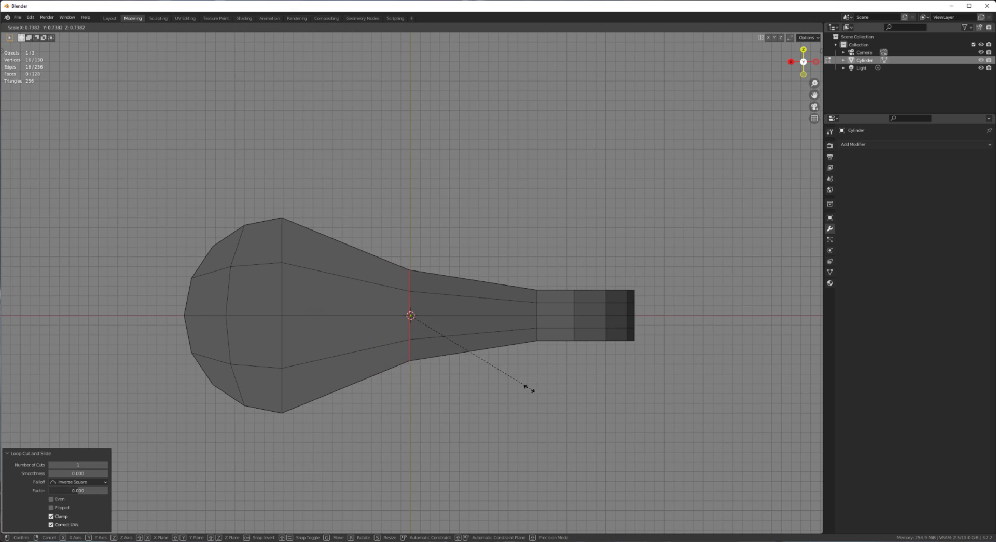
{"action": "left_click", "coordinate": [512, 382]}
Add two evenly spaced loop cuts across the neck on each side of the middle loop
{"action": "scroll", "coordinate": [537, 404], "scroll_direction": "down", "scroll_amount": 3}
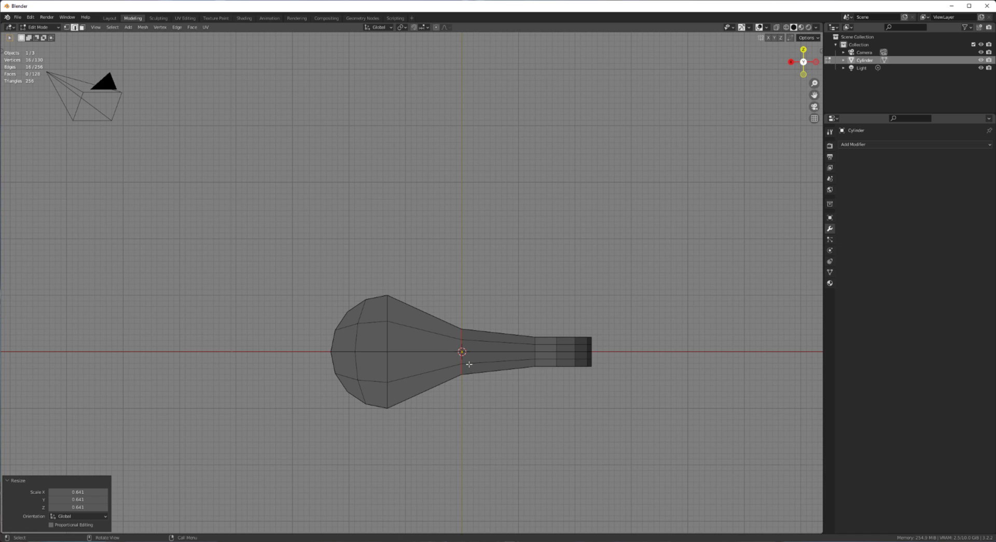
{"action": "key", "text": "ctrl+r"}
{"action": "scroll", "coordinate": [422, 333], "scroll_direction": "up", "scroll_amount": 1}
{"action": "left_click", "coordinate": [422, 332]}
{"action": "right_click", "coordinate": [423, 332]}
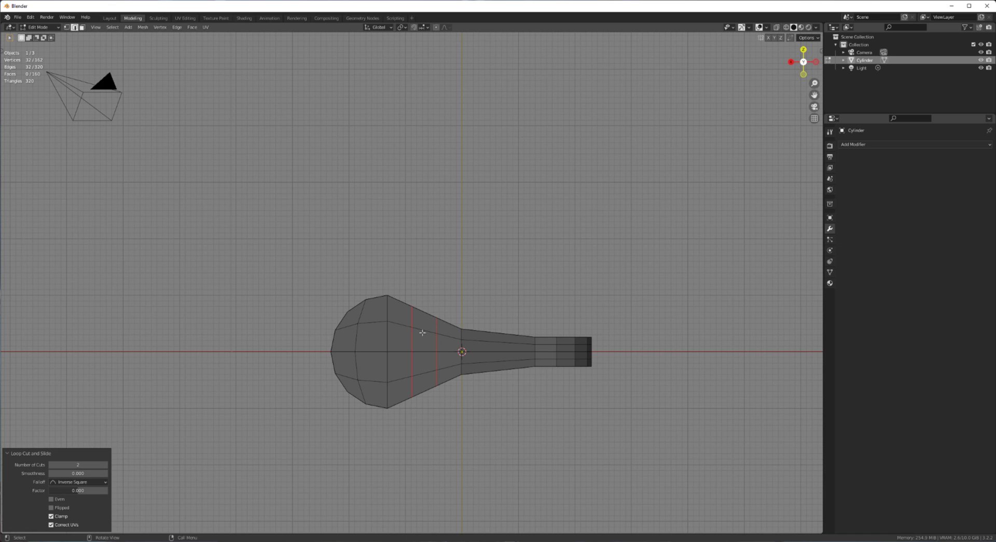
{"action": "key", "text": "ctrl+r"}
{"action": "left_click", "coordinate": [493, 349]}
{"action": "right_click", "coordinate": [493, 349]}
Select all five edge loops across the neck and apply Set Flow to them twice
{"action": "scroll", "coordinate": [470, 371], "scroll_direction": "up", "scroll_amount": 4}
{"action": "left_click", "coordinate": [450, 332], "text": "alt+shift"}
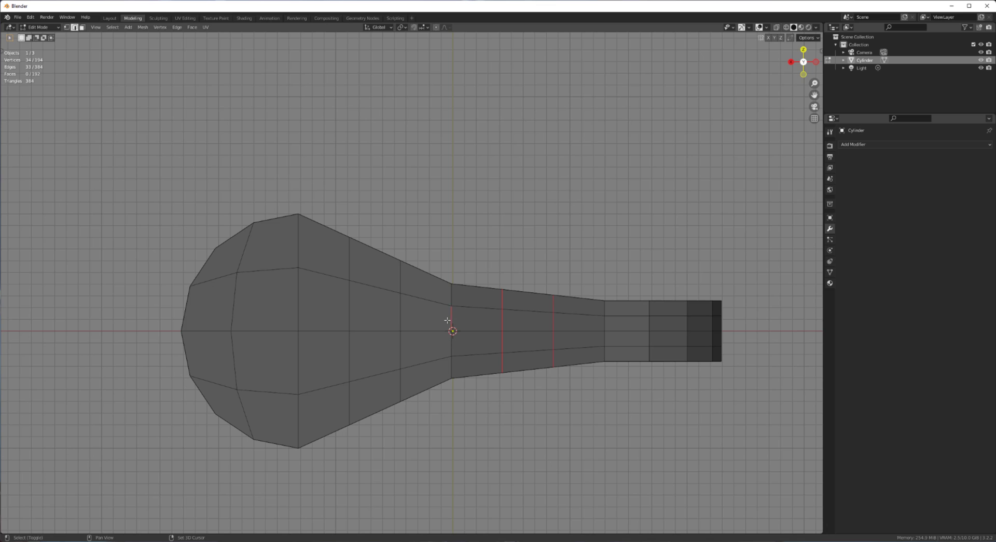
{"action": "left_click", "coordinate": [400, 313], "text": "alt+shift"}
{"action": "left_click", "coordinate": [350, 314], "text": "alt+shift"}
{"action": "scroll", "coordinate": [542, 374], "scroll_direction": "down", "scroll_amount": 2}
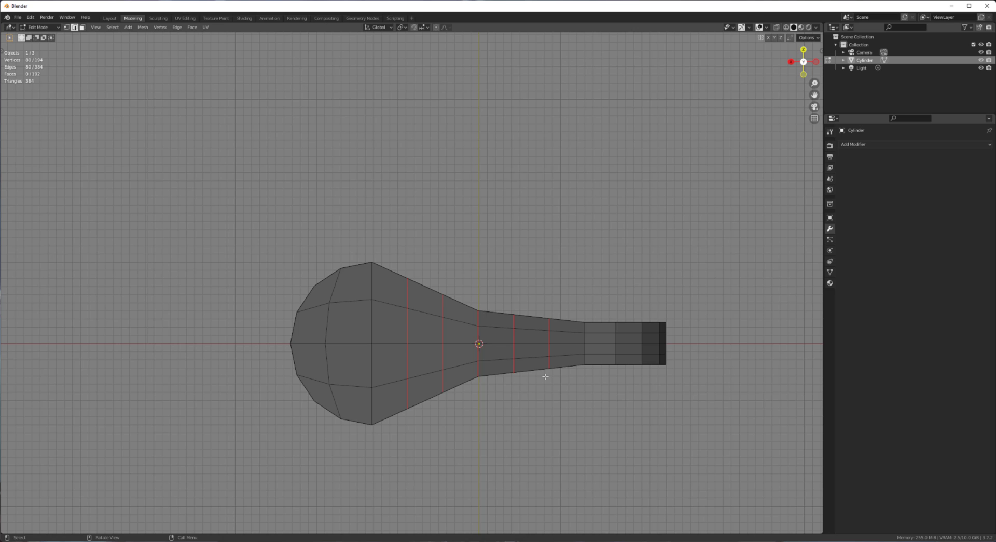
{"action": "middle_click_drag", "start_coordinate": [599, 275], "coordinate": [572, 275], "text": "shift"}
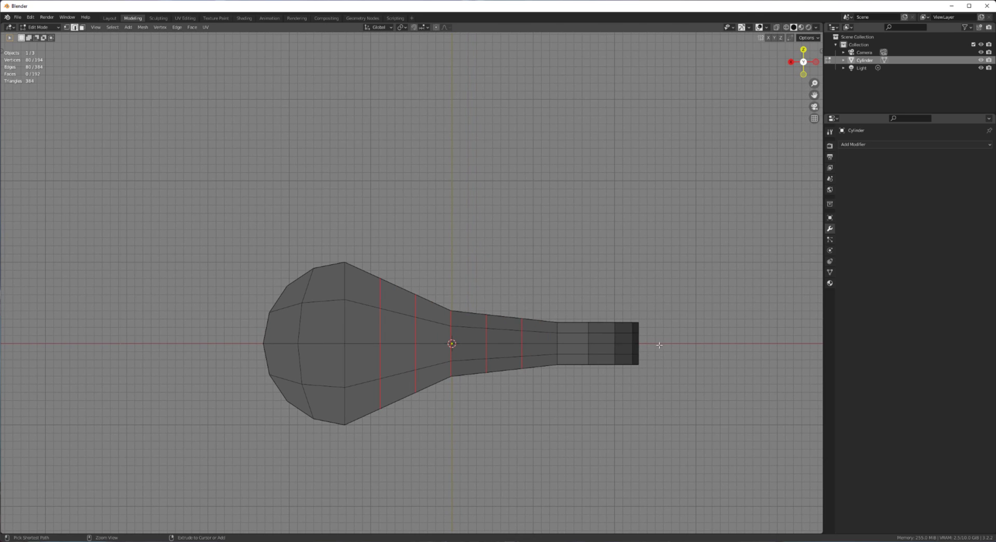
{"action": "key", "text": "ctrl+e"}
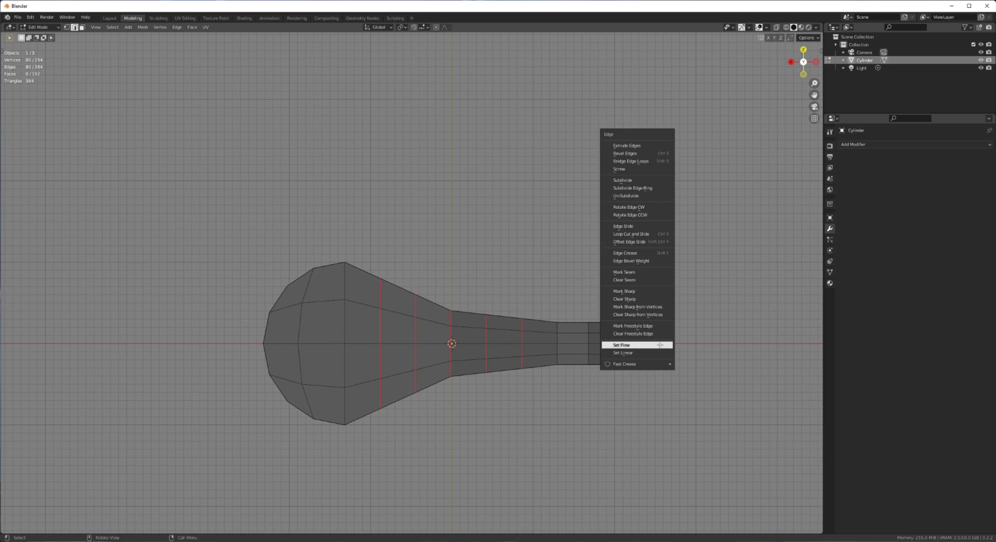
{"action": "left_click", "coordinate": [621, 344]}
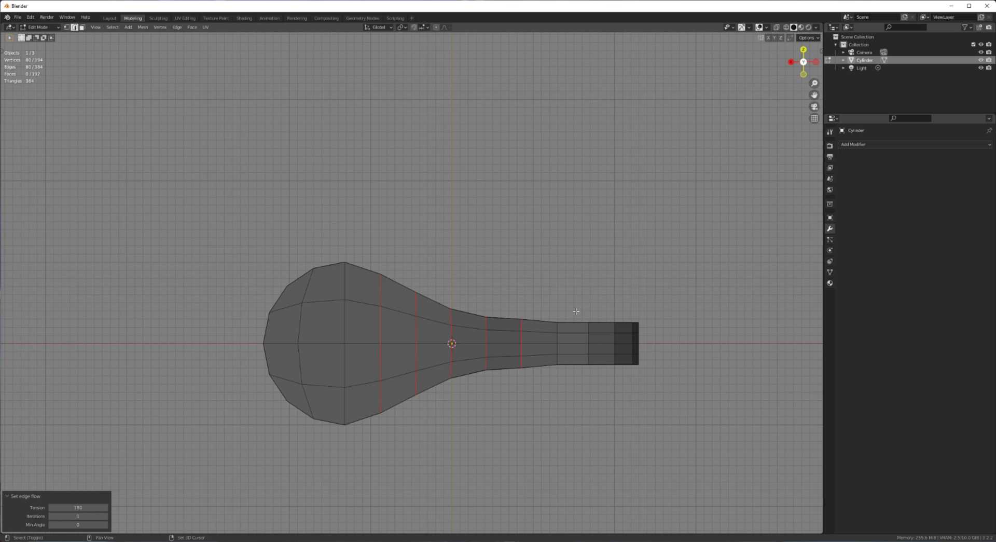
{"action": "middle_click_drag", "start_coordinate": [576, 311], "coordinate": [497, 297], "text": "shift"}
{"action": "key", "text": "ctrl+e"}
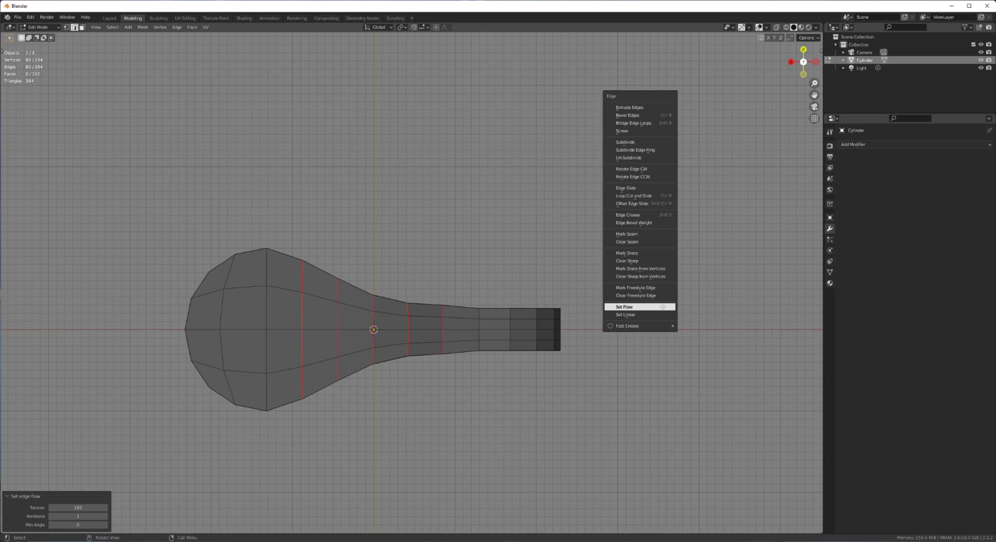
{"action": "left_click", "coordinate": [663, 306]}
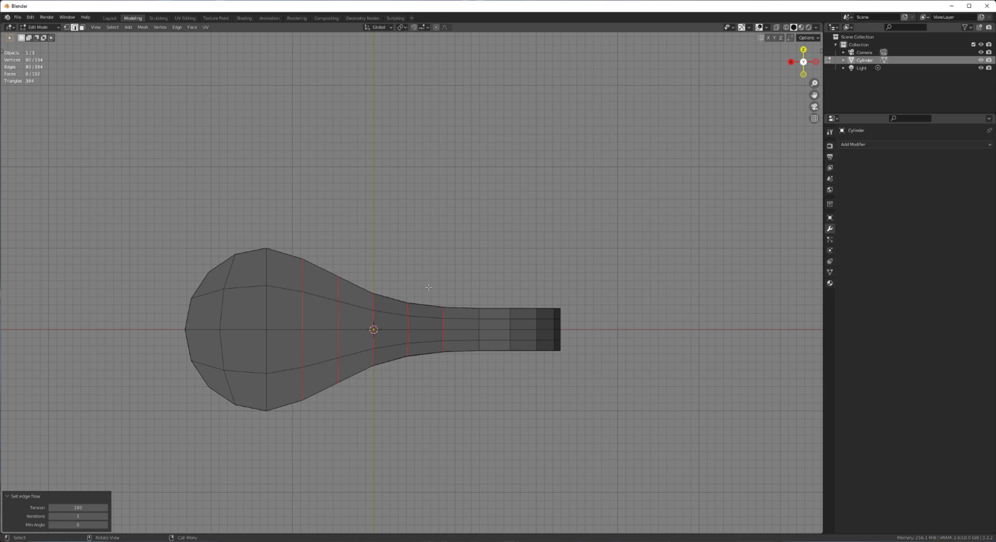
Scale the neck loop nearest the upright disc by about 1.03 along Z
{"action": "left_click", "coordinate": [301, 275], "text": "alt"}
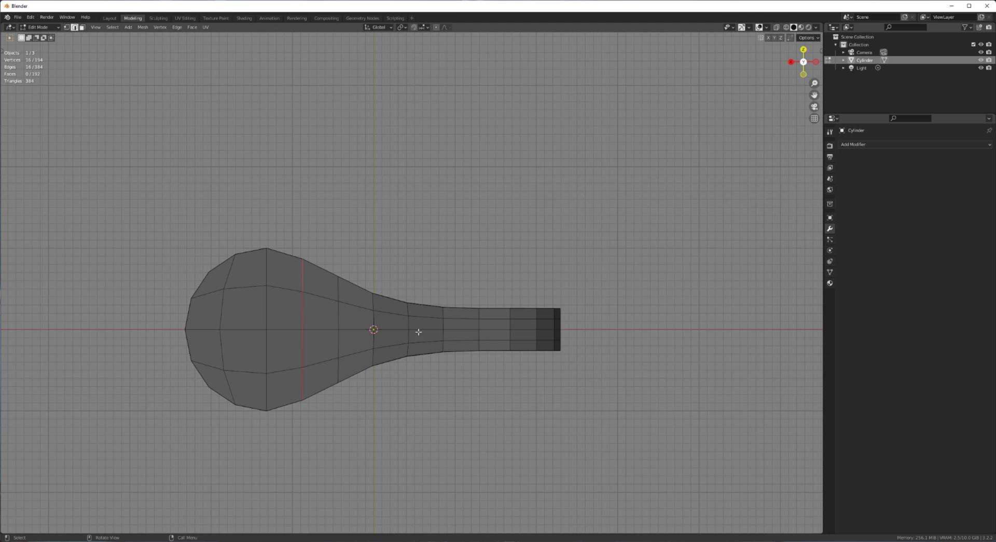
{"action": "key", "text": "s"}
{"action": "key", "text": "z"}
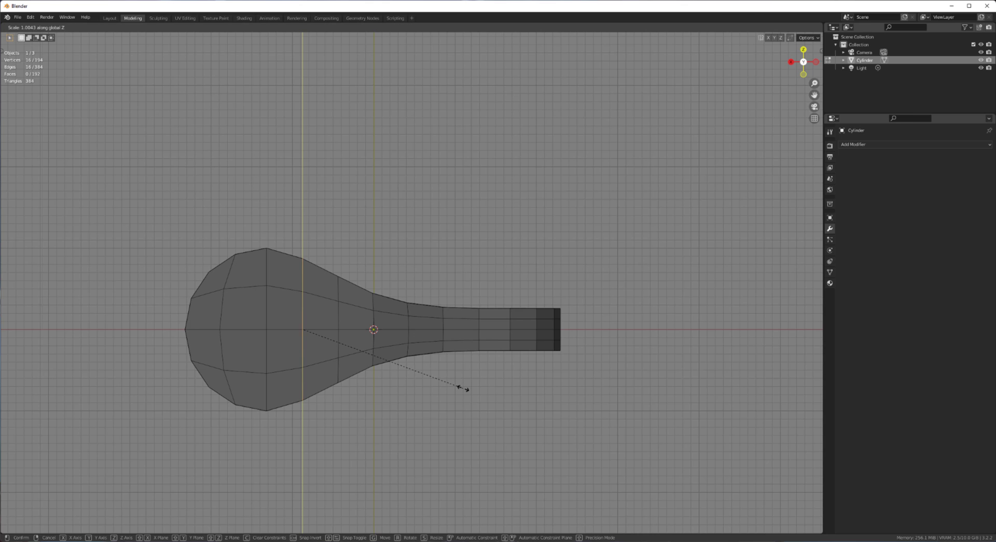
{"action": "left_click", "coordinate": [469, 388]}
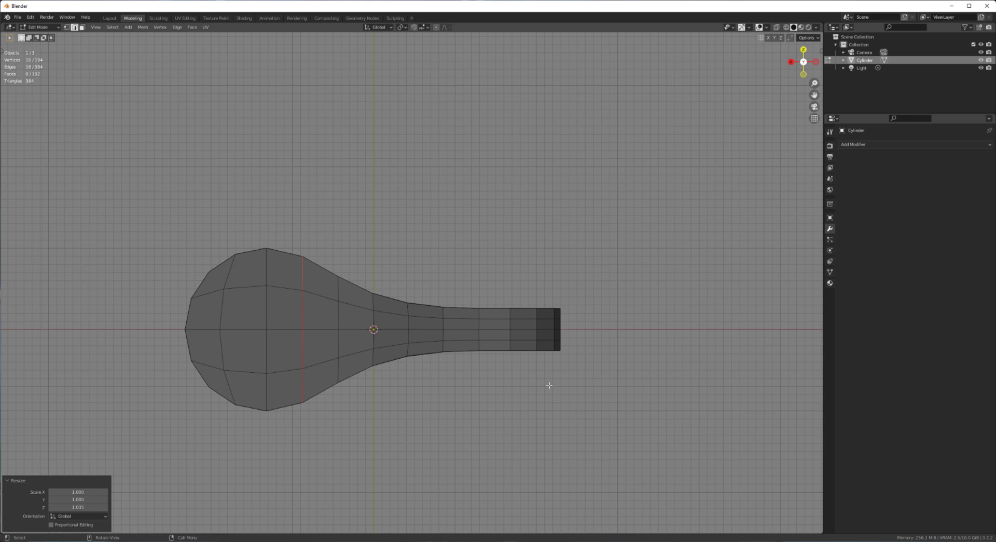
Scale the neck loop nearest the flat disc by about 1.05 along Y in the top view and clear the selection
{"action": "middle_click_drag", "start_coordinate": [549, 385], "coordinate": [451, 288]}
{"action": "left_click", "coordinate": [443, 363], "text": "alt"}
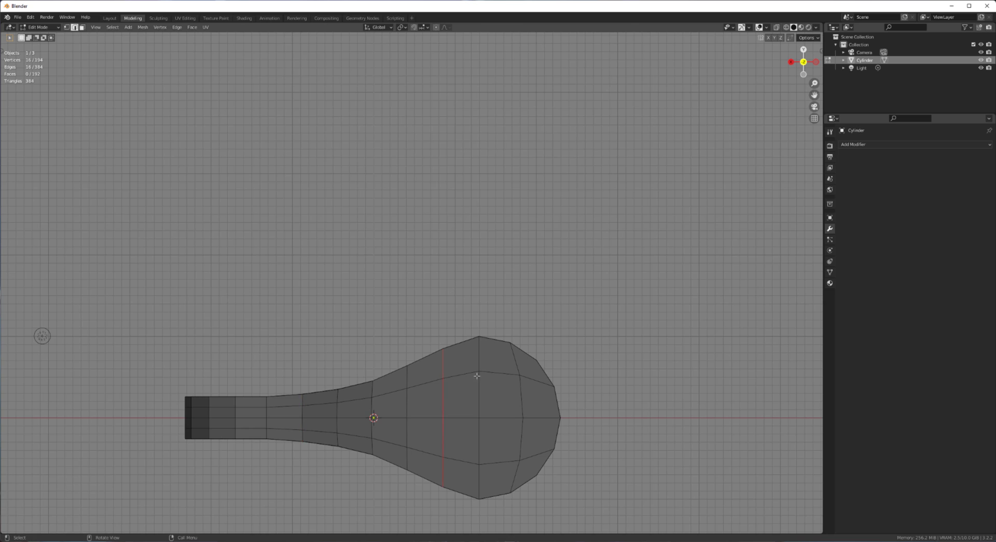
{"action": "middle_click_drag", "start_coordinate": [542, 399], "coordinate": [551, 333], "text": "shift"}
{"action": "key", "text": "s"}
{"action": "key", "text": "z"}
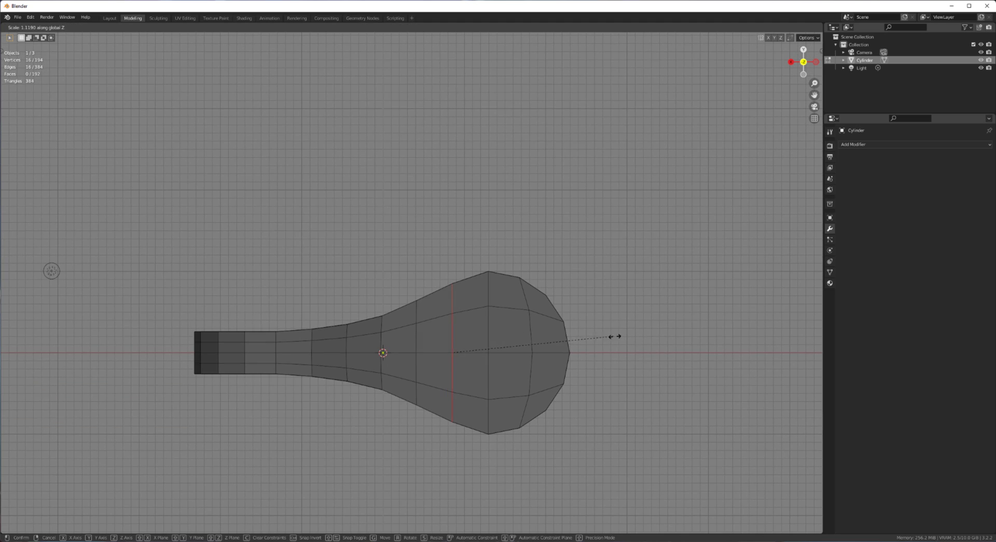
{"action": "right_click", "coordinate": [621, 338]}
{"action": "key", "text": "s"}
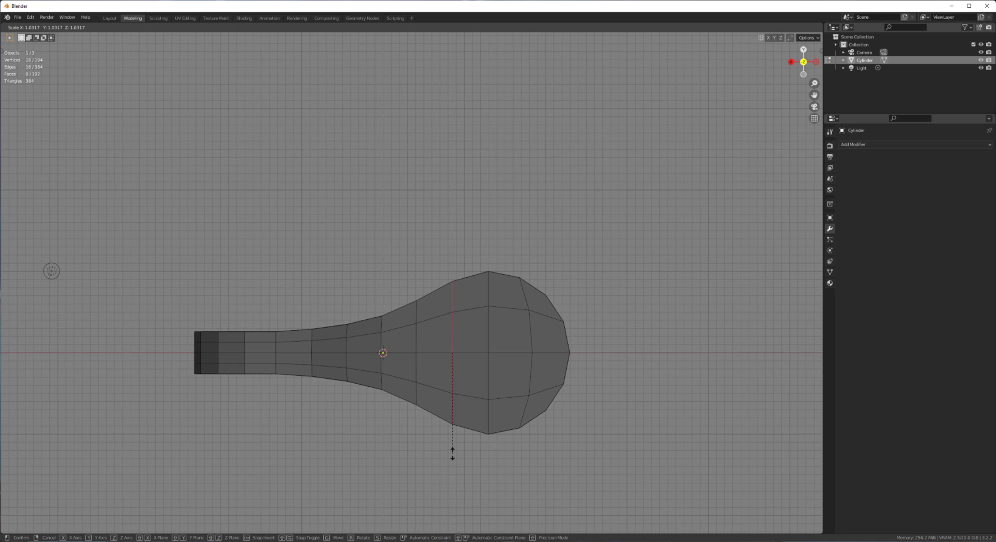
{"action": "key", "text": "y"}
{"action": "left_click", "coordinate": [454, 454]}
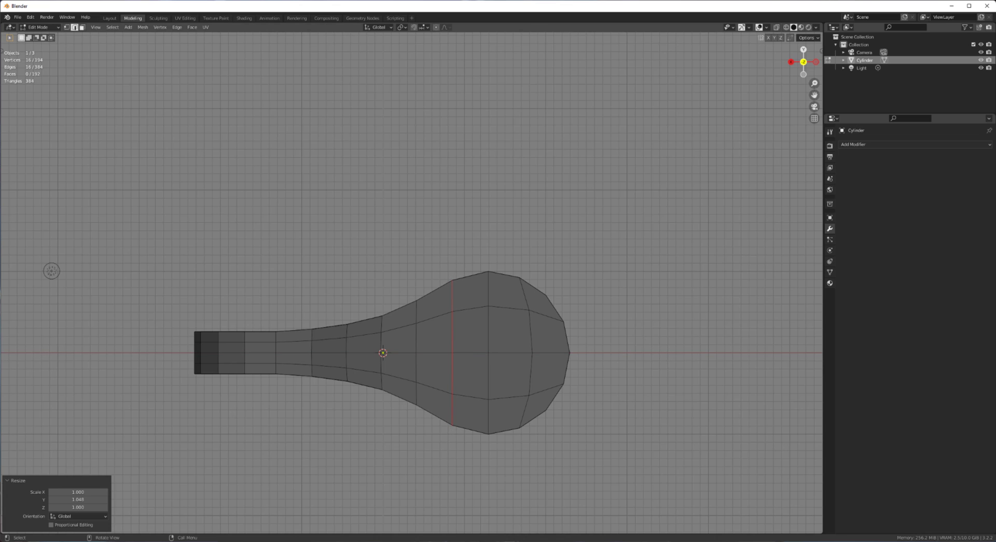
{"action": "left_click", "coordinate": [658, 364]}
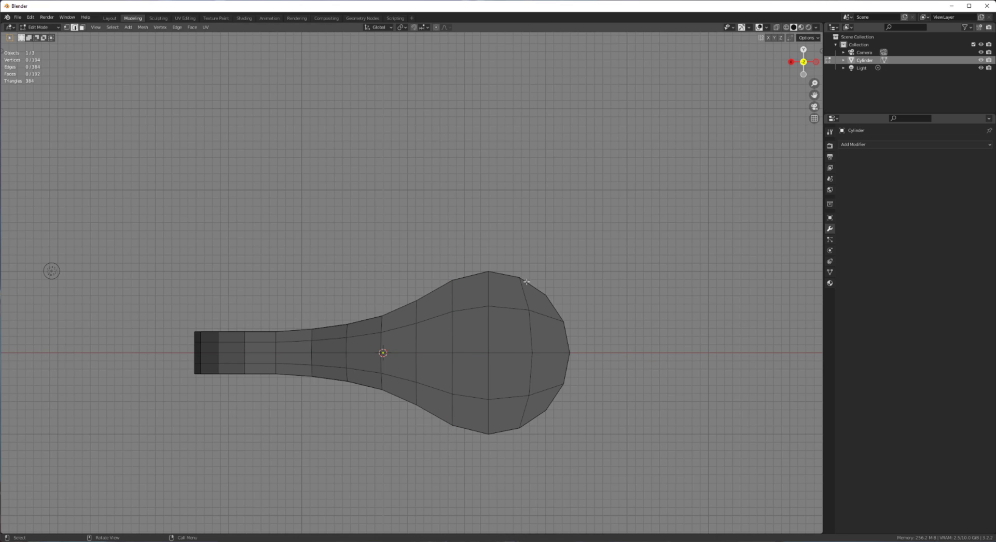
Select the four central faces on both sides of each disc end and grow the selection over the discs' flat sides
{"action": "middle_click_drag", "start_coordinate": [433, 305], "coordinate": [365, 248]}
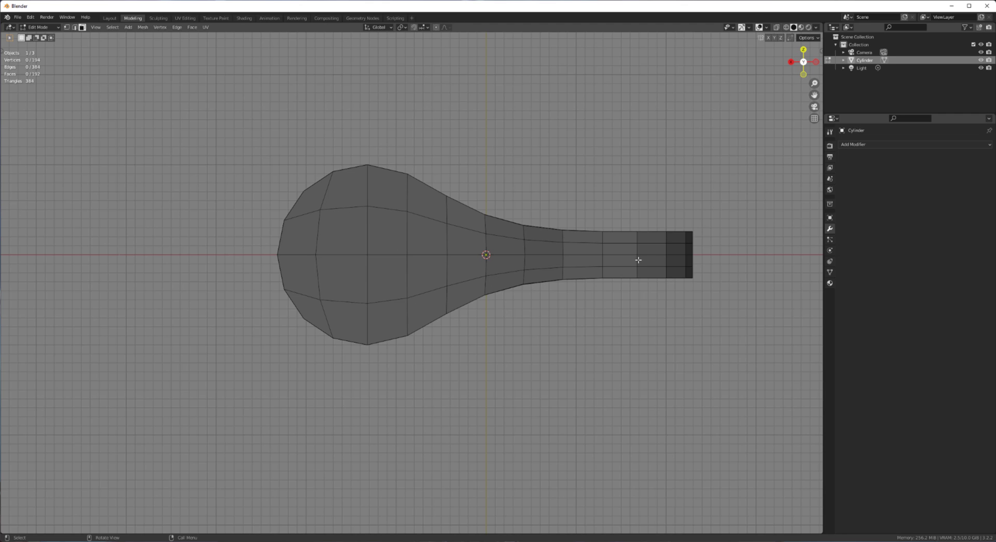
{"action": "left_click_drag", "start_coordinate": [356, 239], "coordinate": [381, 270]}
{"action": "middle_click_drag", "start_coordinate": [641, 259], "coordinate": [628, 306]}
{"action": "left_click_drag", "start_coordinate": [586, 171], "coordinate": [618, 200], "text": "shift"}
{"action": "middle_click_drag", "start_coordinate": [322, 207], "coordinate": [570, 179]}
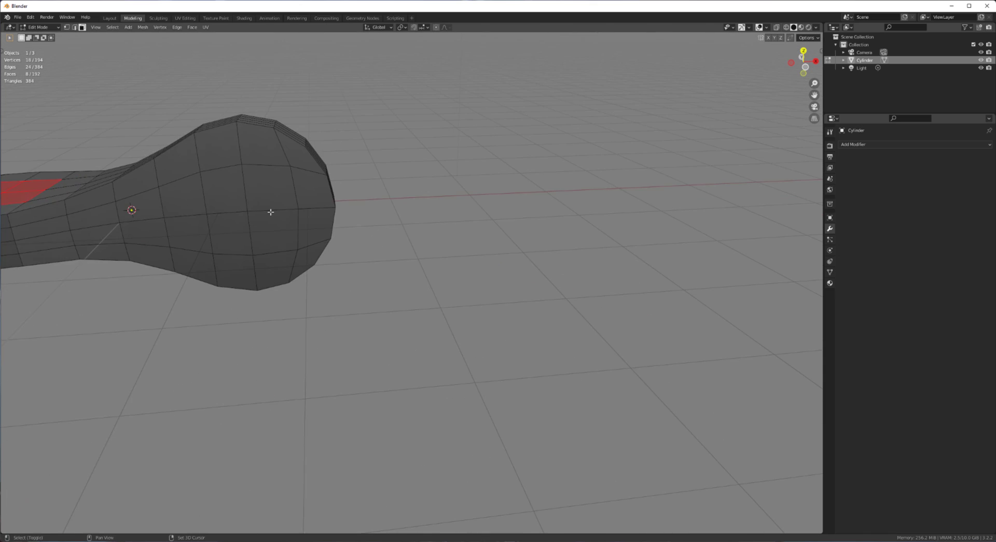
{"action": "middle_click_drag", "start_coordinate": [270, 213], "coordinate": [366, 215], "text": "shift"}
{"action": "left_click_drag", "start_coordinate": [332, 207], "coordinate": [370, 236], "text": "shift"}
{"action": "middle_click_drag", "start_coordinate": [246, 280], "coordinate": [442, 228], "text": "shift"}
{"action": "key", "text": "ctrl+KP_Add"}
{"action": "key", "text": "ctrl+KP_Add"}
{"action": "key", "text": "ctrl+KP_Add"}
{"action": "key", "text": "i"}
{"action": "left_click", "coordinate": [537, 263]}
{"action": "key", "text": "ctrl+z"}
{"action": "scroll", "coordinate": [443, 228], "scroll_direction": "up", "scroll_amount": 4}
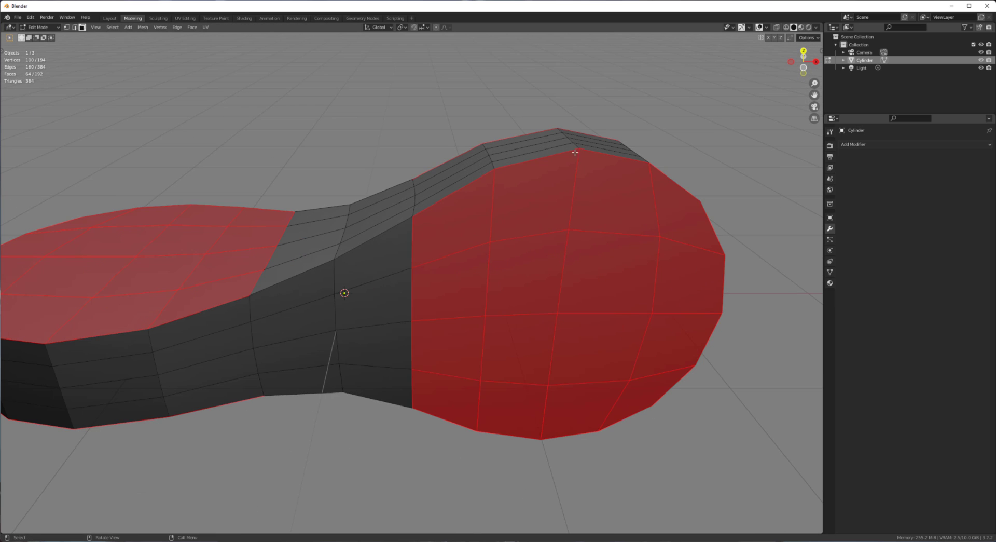
{"action": "key", "text": "ctrl+r"}
{"action": "key", "text": "Escape"}
Inset the selected faces on both sides of the two disc ends by about 0.33 m
{"action": "scroll", "coordinate": [575, 279], "scroll_direction": "down", "scroll_amount": 3}
{"action": "key", "text": "i"}
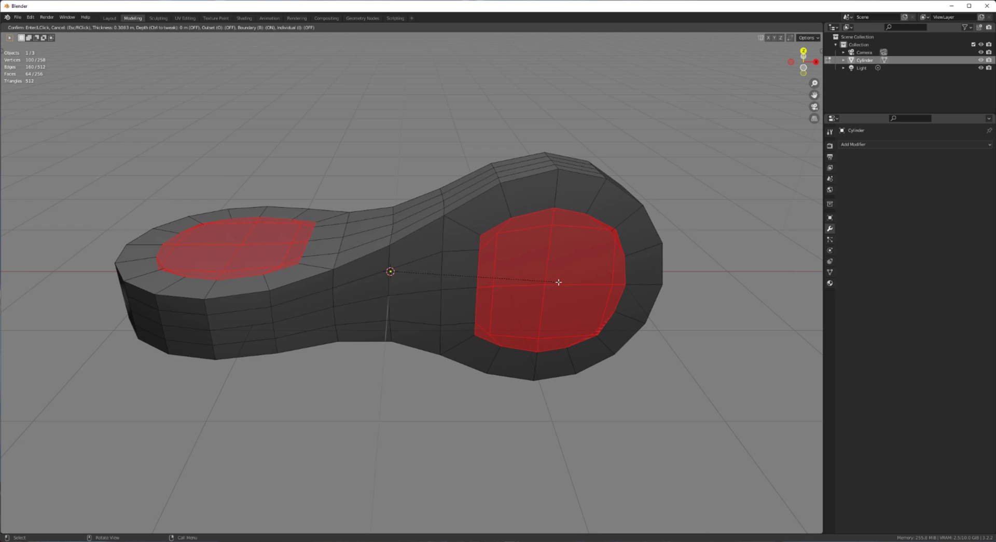
{"action": "left_click", "coordinate": [557, 280]}
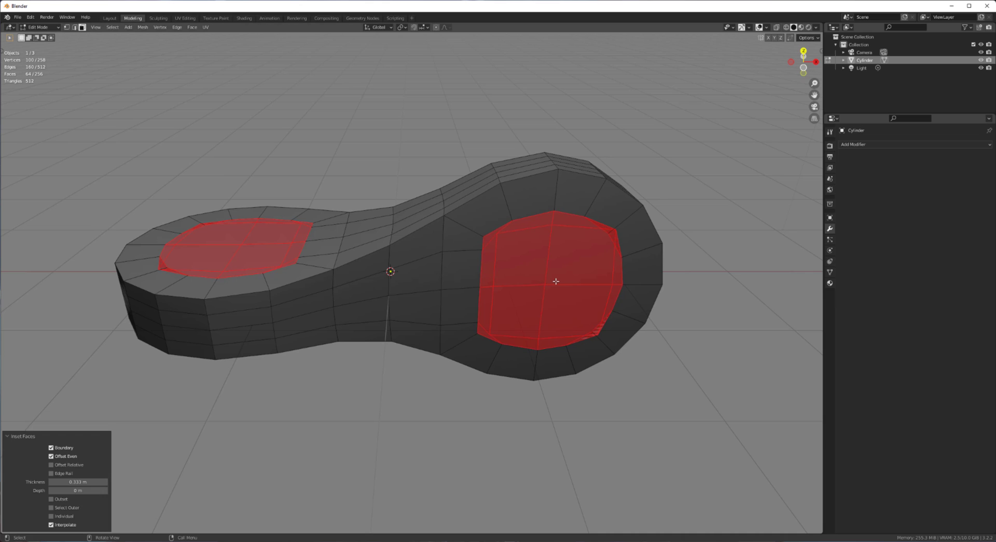
Circularize the inset faces on both sides of the two ring ends
{"action": "scroll", "coordinate": [545, 280], "scroll_direction": "down", "scroll_amount": 3}
{"action": "right_click", "coordinate": [487, 250]}
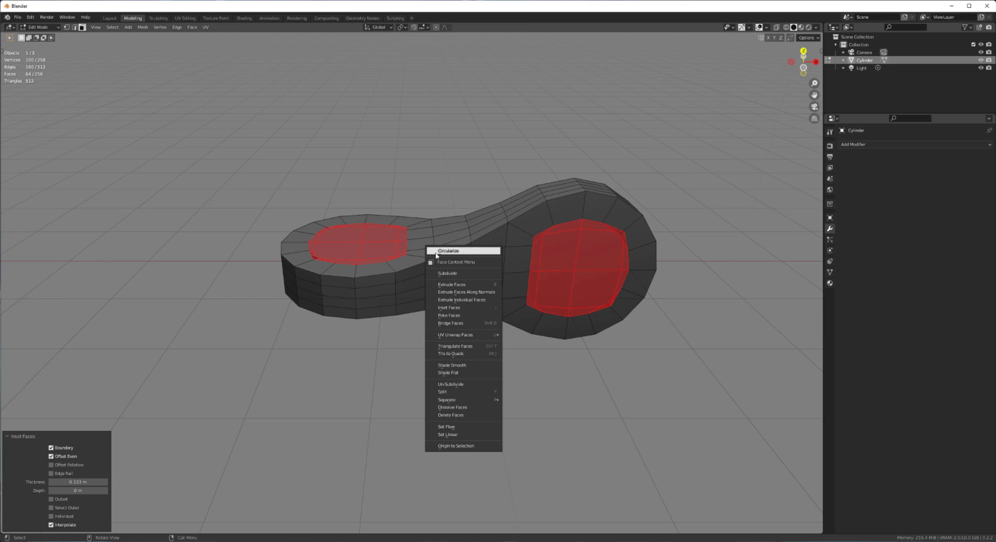
{"action": "key", "text": "Escape"}
{"action": "right_click", "coordinate": [479, 307]}
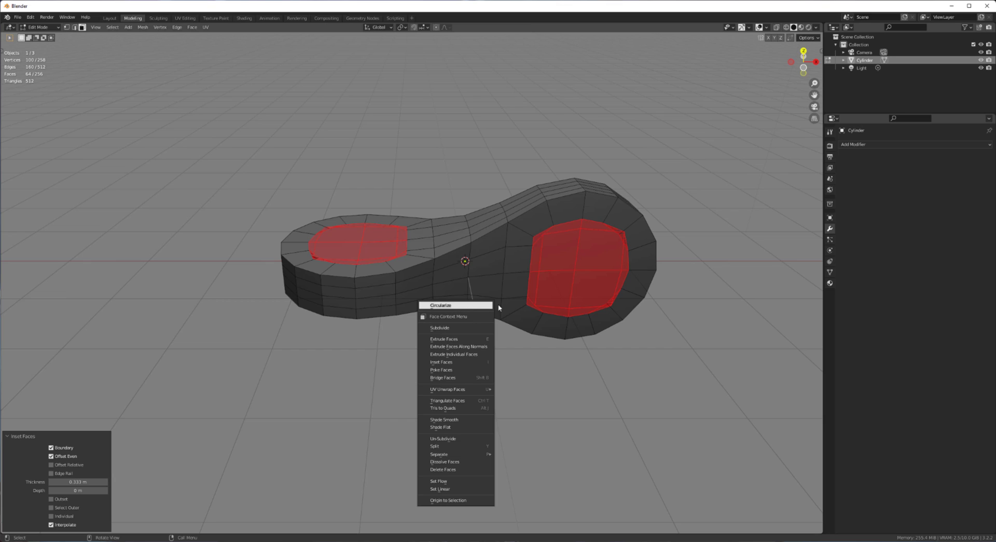
{"action": "key", "text": "Escape"}
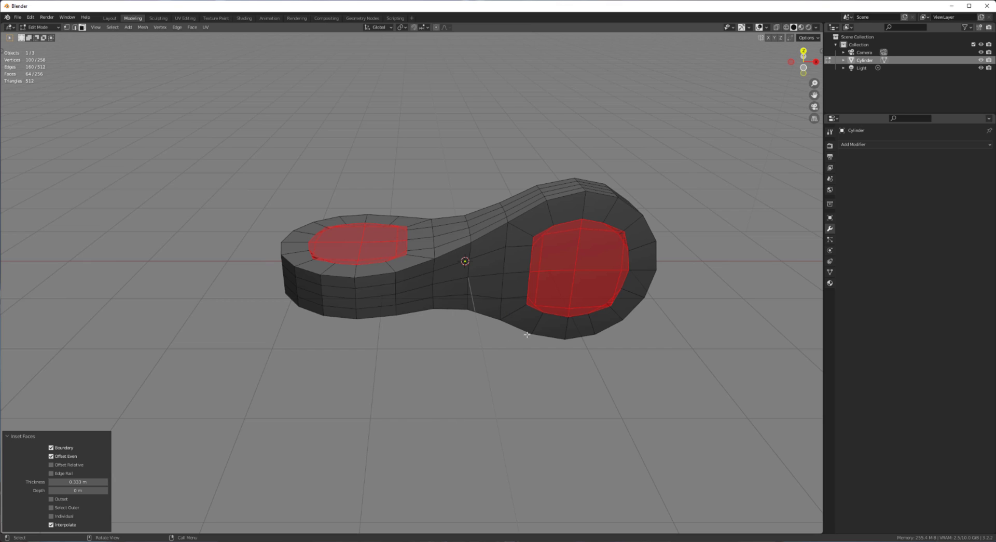
{"action": "right_click", "coordinate": [492, 287]}
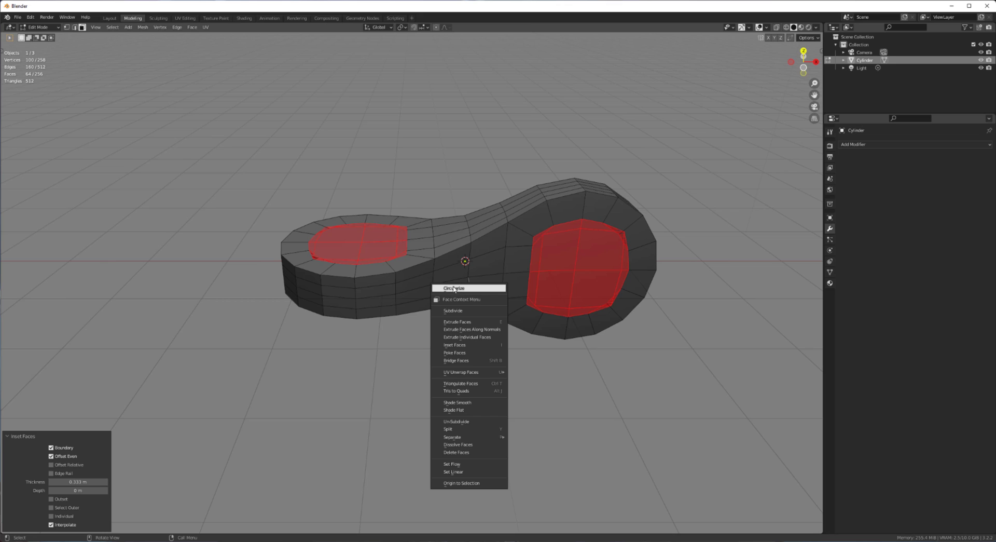
{"action": "left_click", "coordinate": [454, 289]}
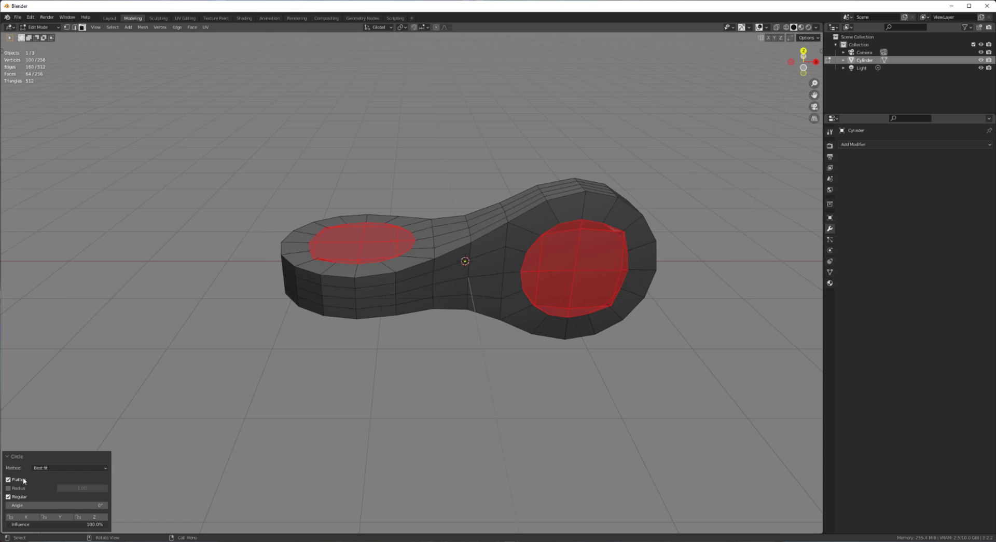
Turn off flattening for the circularized faces and check their fit to the surface in the top view
{"action": "key", "text": "KP_7"}
{"action": "scroll", "coordinate": [296, 359], "scroll_direction": "up", "scroll_amount": 8}
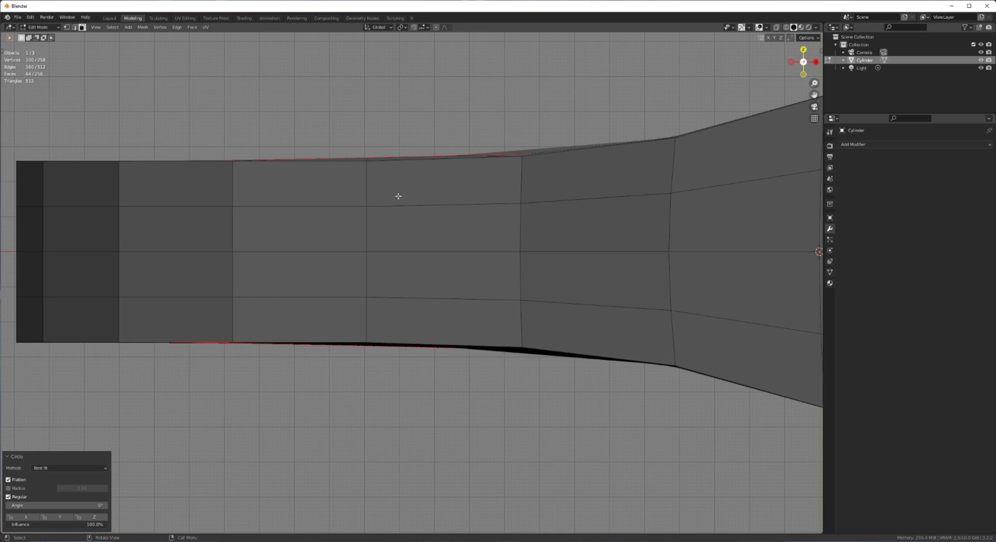
{"action": "scroll", "coordinate": [479, 243], "scroll_direction": "up", "scroll_amount": 2}
{"action": "scroll", "coordinate": [242, 265], "scroll_direction": "down", "scroll_amount": 2}
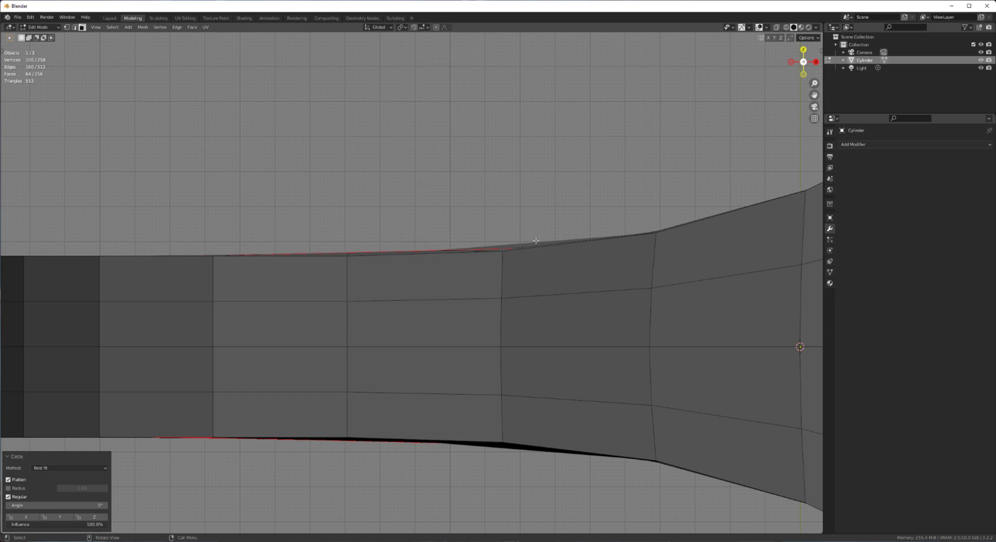
{"action": "scroll", "coordinate": [443, 283], "scroll_direction": "down", "scroll_amount": 4}
{"action": "middle_click_drag", "start_coordinate": [444, 283], "coordinate": [432, 269]}
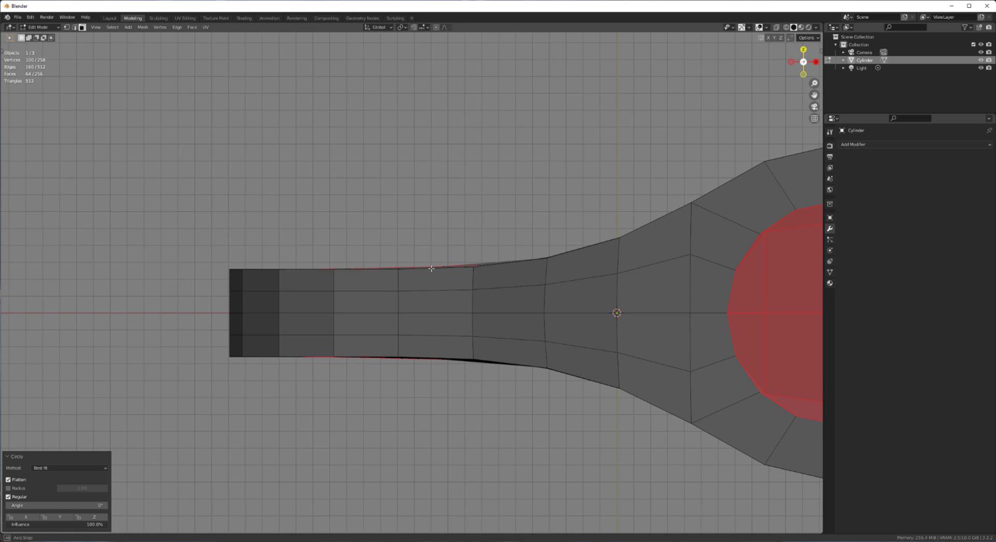
{"action": "left_click", "coordinate": [9, 480]}
{"action": "scroll", "coordinate": [420, 287], "scroll_direction": "up", "scroll_amount": 5}
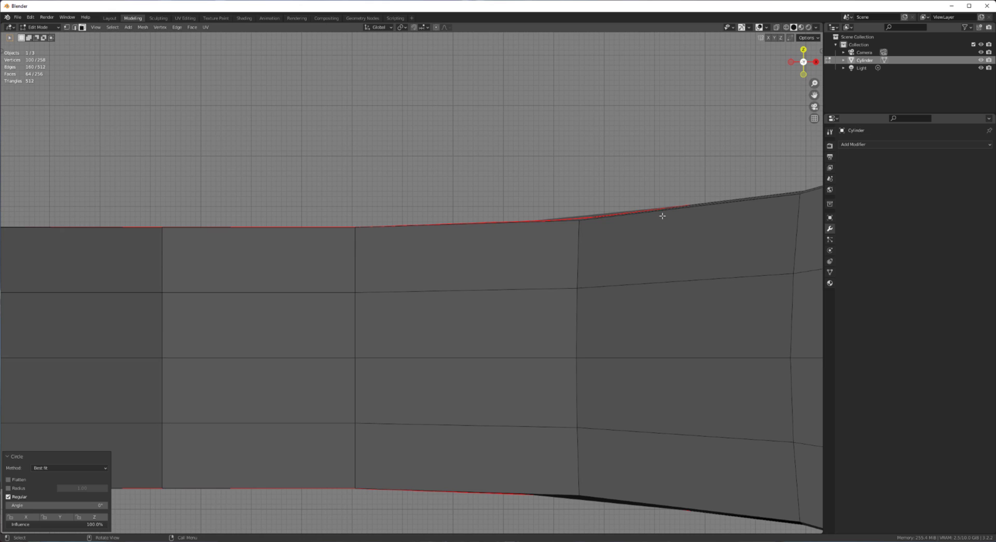
{"action": "scroll", "coordinate": [593, 234], "scroll_direction": "down", "scroll_amount": 6}
Delete the circularized faces to open a hole through each ring end
{"action": "middle_click_drag", "start_coordinate": [607, 281], "coordinate": [441, 268]}
{"action": "key", "text": "x"}
{"action": "left_click", "coordinate": [372, 233]}
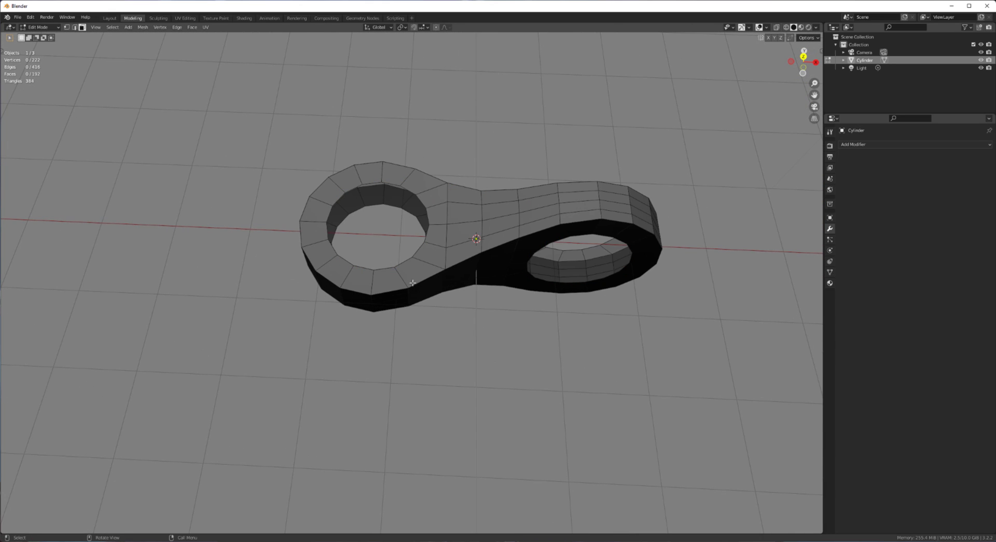
Select both rim edge loops of the flat ring's hole and bridge them to form its inner wall
{"action": "middle_click_drag", "start_coordinate": [372, 233], "coordinate": [342, 244]}
{"action": "key", "text": "2"}
{"action": "scroll", "coordinate": [341, 244], "scroll_direction": "up", "scroll_amount": 5}
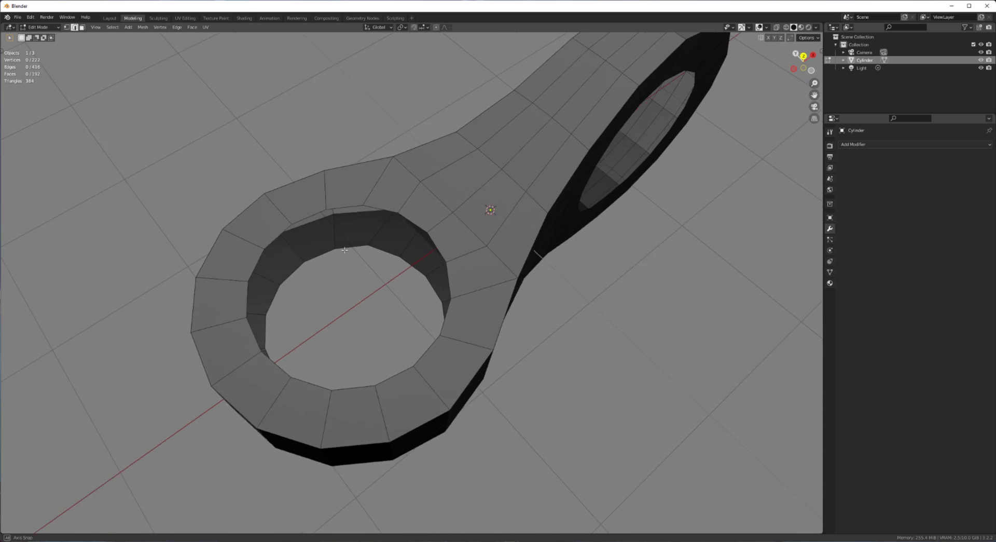
{"action": "left_click", "coordinate": [313, 224], "text": "alt"}
{"action": "left_click", "coordinate": [318, 252], "text": "alt+shift"}
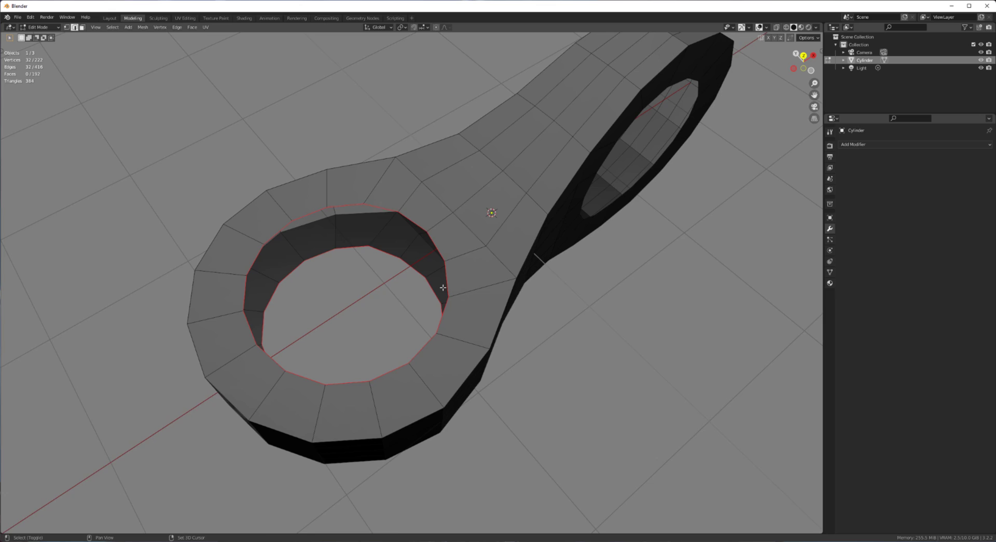
{"action": "middle_click_drag", "start_coordinate": [445, 288], "coordinate": [571, 176]}
{"action": "key", "text": "ctrl+e"}
{"action": "middle_click_drag", "start_coordinate": [571, 175], "coordinate": [588, 293], "text": "shift"}
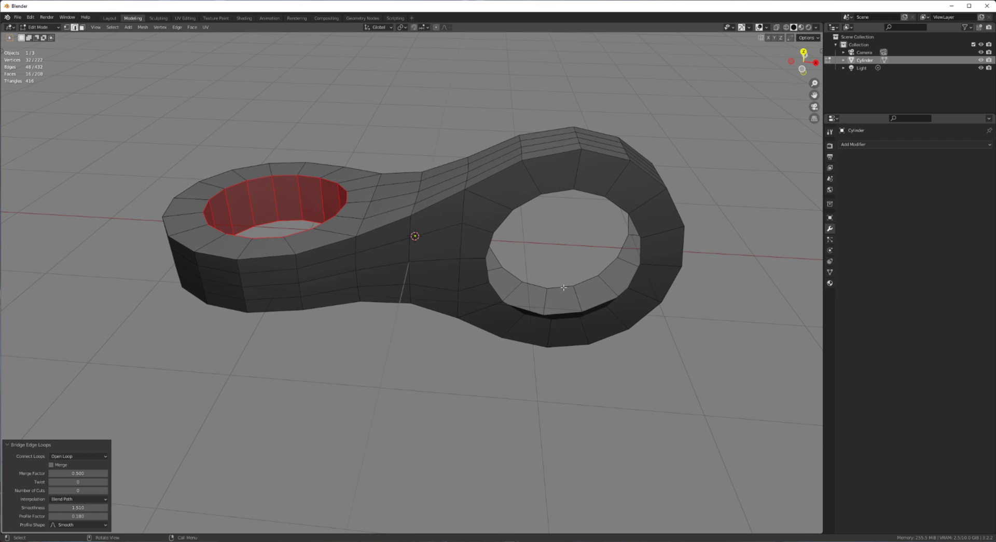
Bridge the two rim edge loops of the upright ring's hole, switch to face selection and clear the selection
{"action": "left_click", "coordinate": [567, 288], "text": "alt"}
{"action": "left_click", "coordinate": [565, 319], "text": "alt+shift"}
{"action": "key", "text": "ctrl+e"}
{"action": "left_click", "coordinate": [569, 313]}
{"action": "scroll", "coordinate": [569, 314], "scroll_direction": "down", "scroll_amount": 3}
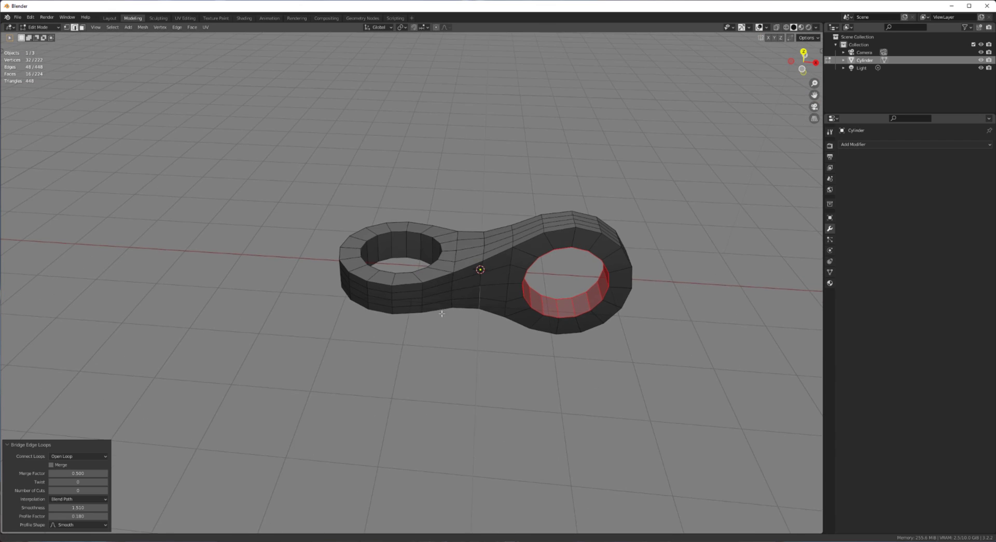
{"action": "middle_click_drag", "start_coordinate": [439, 314], "coordinate": [517, 335], "text": "shift"}
{"action": "key", "text": "3"}
{"action": "scroll", "coordinate": [438, 327], "scroll_direction": "up", "scroll_amount": 2}
{"action": "left_click", "coordinate": [444, 387]}
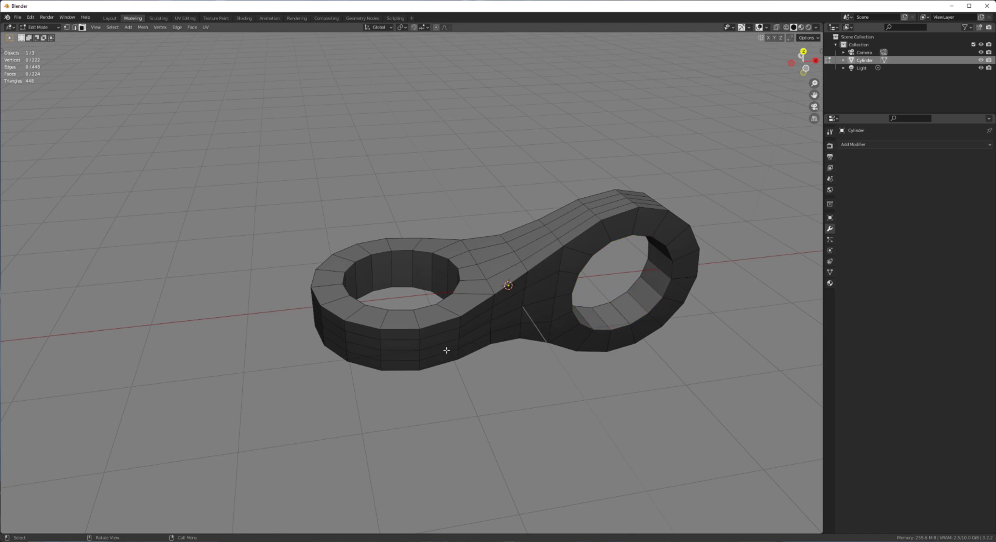
Select all hard edges of the link with an edge angle of 30° and crease them
{"action": "scroll", "coordinate": [446, 350], "scroll_direction": "up", "scroll_amount": 3}
{"action": "scroll", "coordinate": [707, 229], "scroll_direction": "down", "scroll_amount": 2}
{"action": "middle_click_drag", "start_coordinate": [562, 243], "coordinate": [478, 250], "text": "shift"}
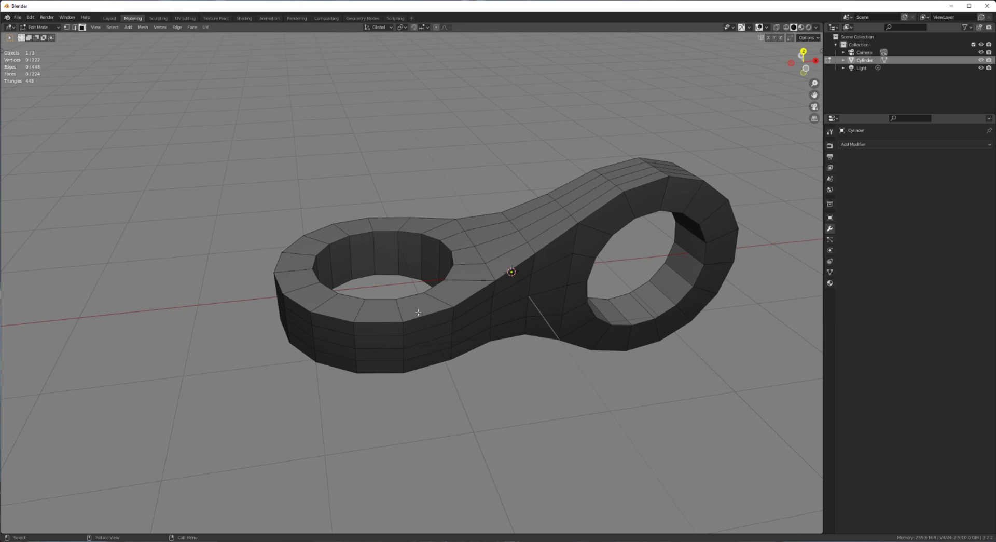
{"action": "middle_click_drag", "start_coordinate": [415, 314], "coordinate": [438, 320]}
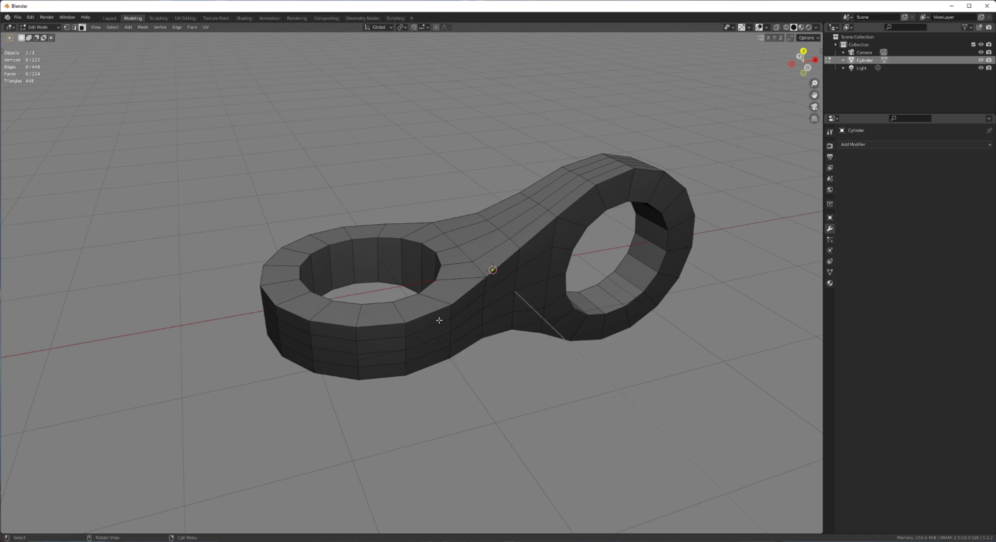
{"action": "key", "text": "F3"}
{"action": "type", "text": "hard"}
{"action": "key", "text": "Return"}
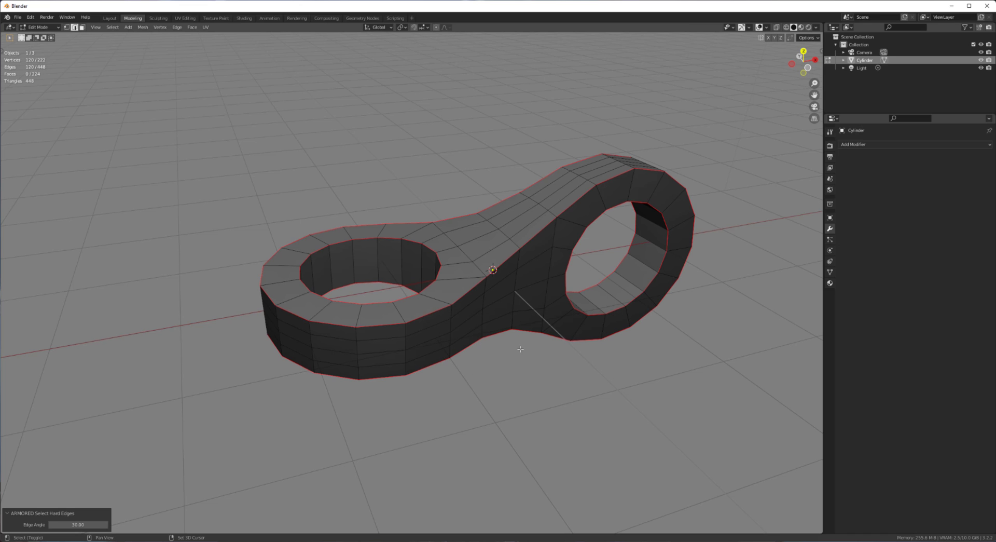
{"action": "key", "text": "shift+e"}
{"action": "middle_click_drag", "start_coordinate": [521, 361], "coordinate": [477, 359], "text": "shift"}
Add a Subdivision modifier with 2 viewport levels to the link and return to Object Mode
{"action": "key", "text": "ctrl+2"}
{"action": "key", "text": "Tab"}
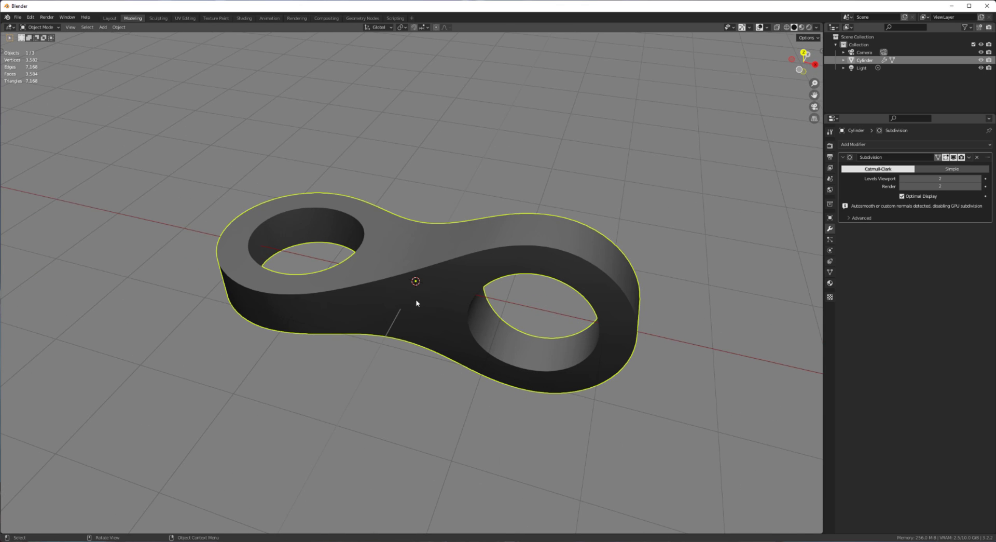
{"action": "scroll", "coordinate": [422, 294], "scroll_direction": "up", "scroll_amount": 4}
{"action": "scroll", "coordinate": [444, 251], "scroll_direction": "down", "scroll_amount": 4}
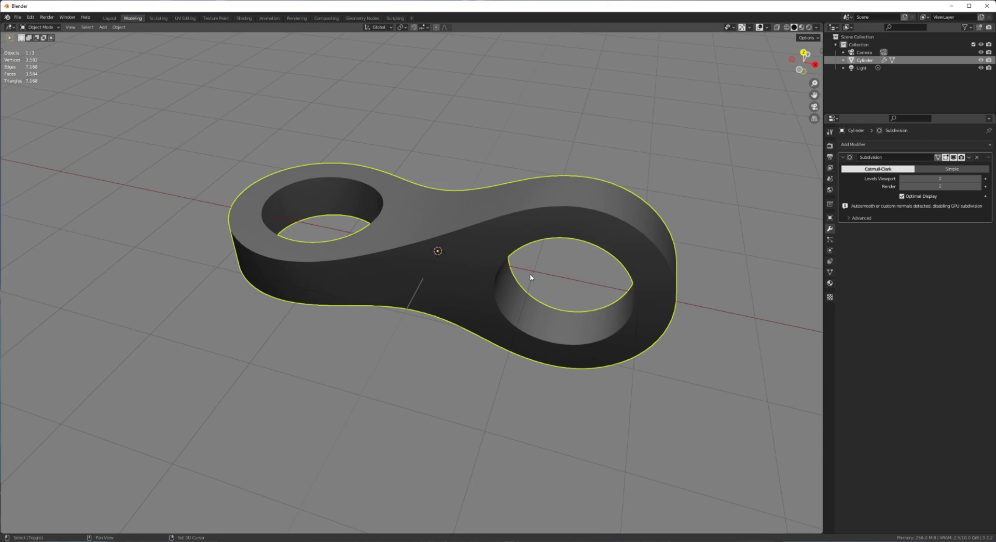
{"action": "middle_click_drag", "start_coordinate": [530, 276], "coordinate": [418, 318], "text": "shift"}
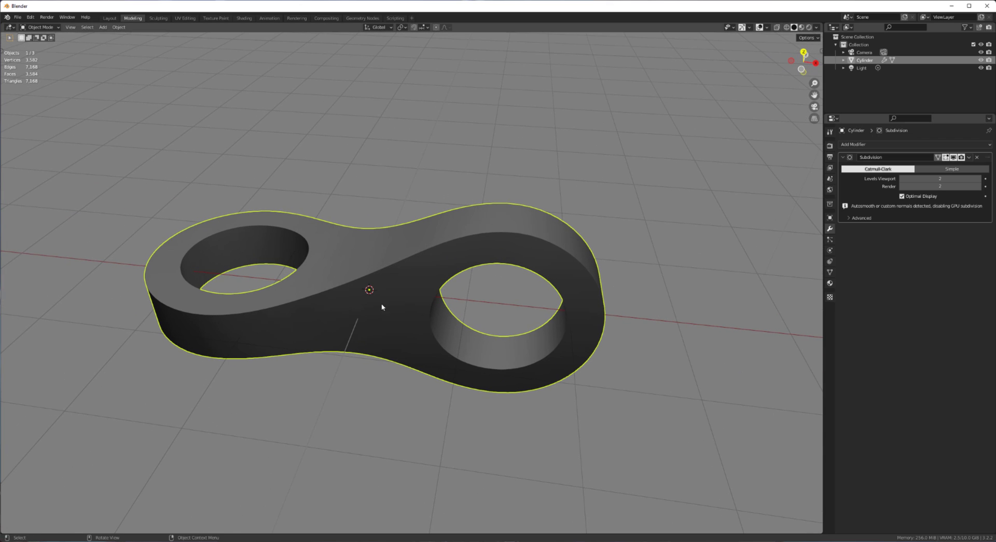
{"action": "middle_click_drag", "start_coordinate": [399, 265], "coordinate": [430, 267], "text": "shift"}
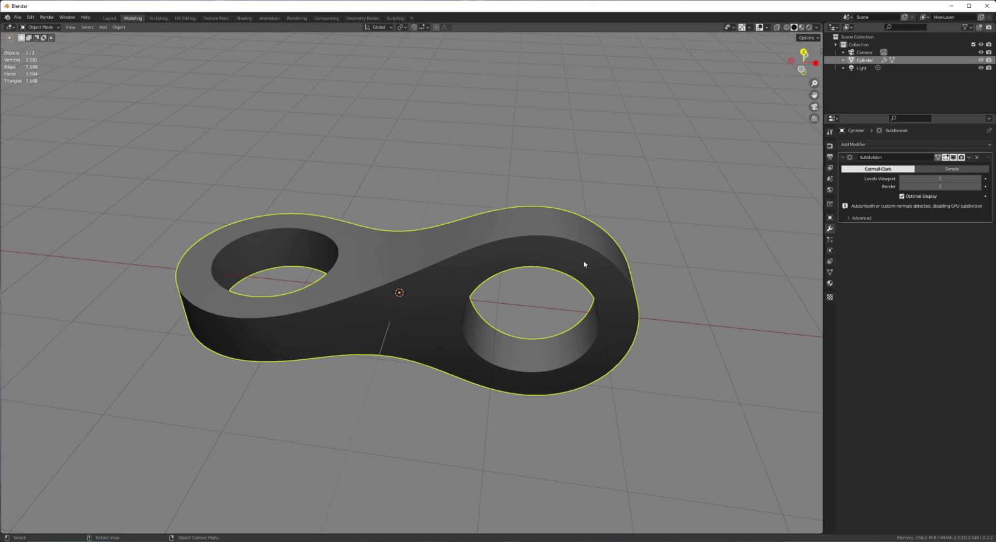
Duplicate the Subdivision modifier and turn off Use Creases on the copy
{"action": "key", "text": "shift+d"}
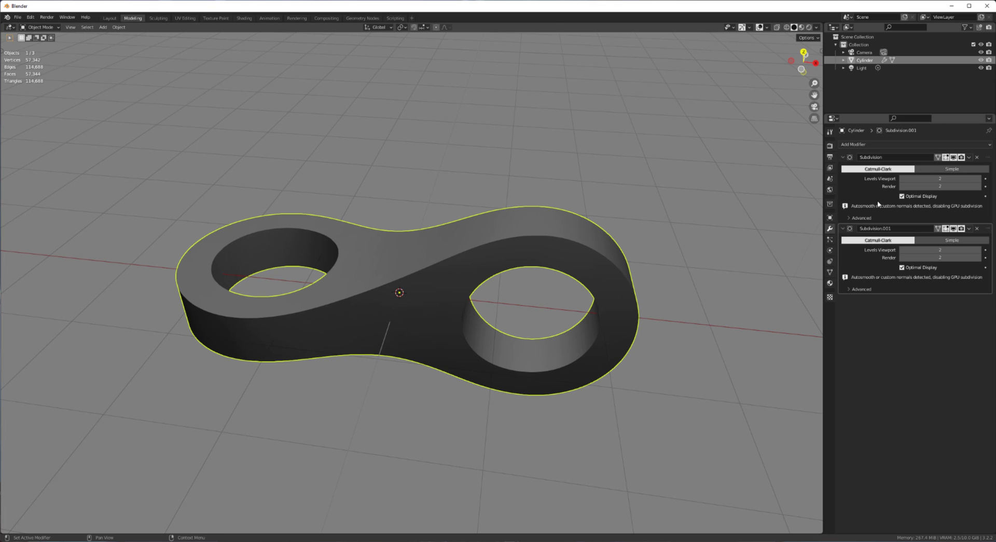
{"action": "left_click", "coordinate": [849, 289]}
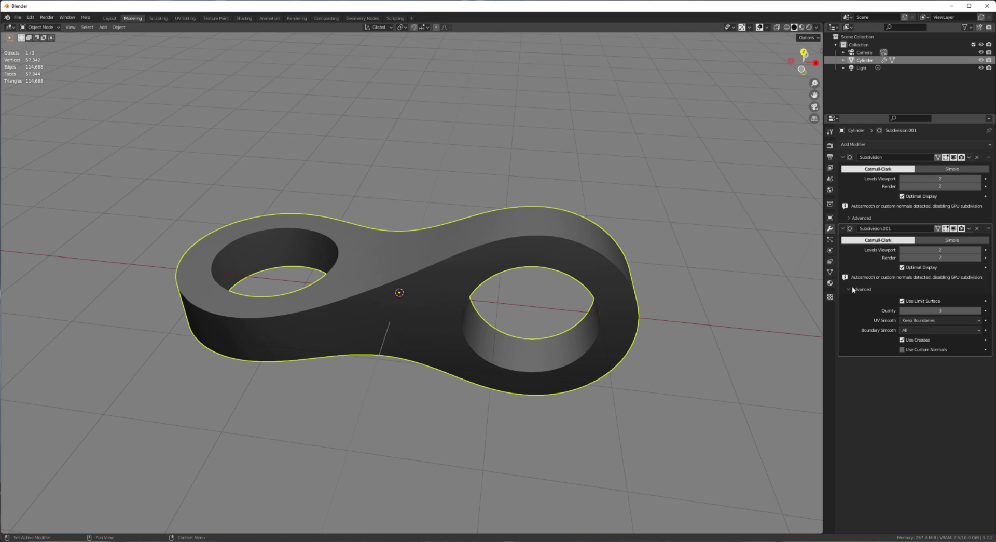
{"action": "left_click", "coordinate": [902, 339]}
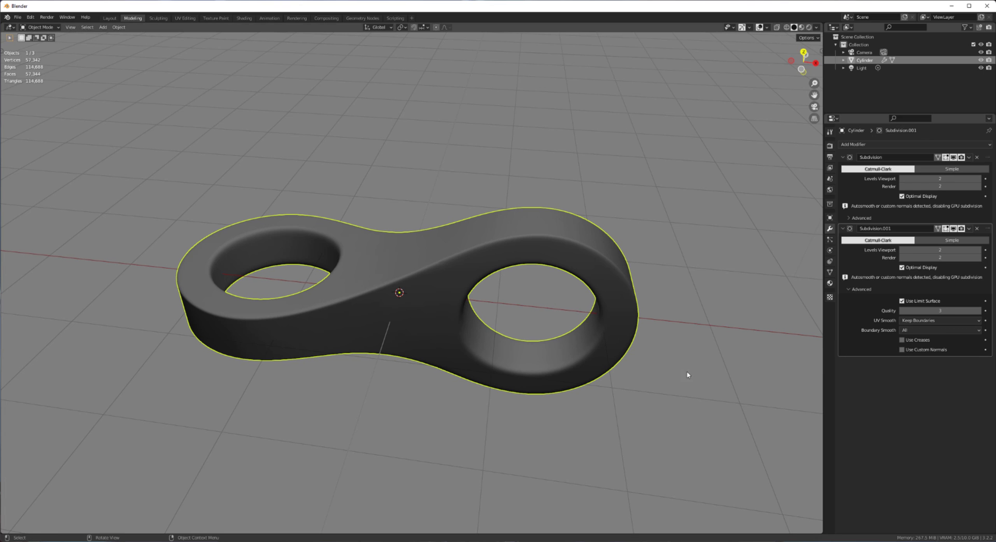
Examine the softened edges around the rings and the neck of the link
{"action": "middle_click_drag", "start_coordinate": [479, 371], "coordinate": [467, 269]}
{"action": "scroll", "coordinate": [395, 300], "scroll_direction": "up", "scroll_amount": 8}
{"action": "scroll", "coordinate": [467, 269], "scroll_direction": "down", "scroll_amount": 4}
{"action": "middle_click_drag", "start_coordinate": [388, 295], "coordinate": [356, 286]}
{"action": "scroll", "coordinate": [409, 293], "scroll_direction": "down", "scroll_amount": 4}
{"action": "scroll", "coordinate": [430, 294], "scroll_direction": "up", "scroll_amount": 2}
{"action": "scroll", "coordinate": [456, 241], "scroll_direction": "up", "scroll_amount": 2}
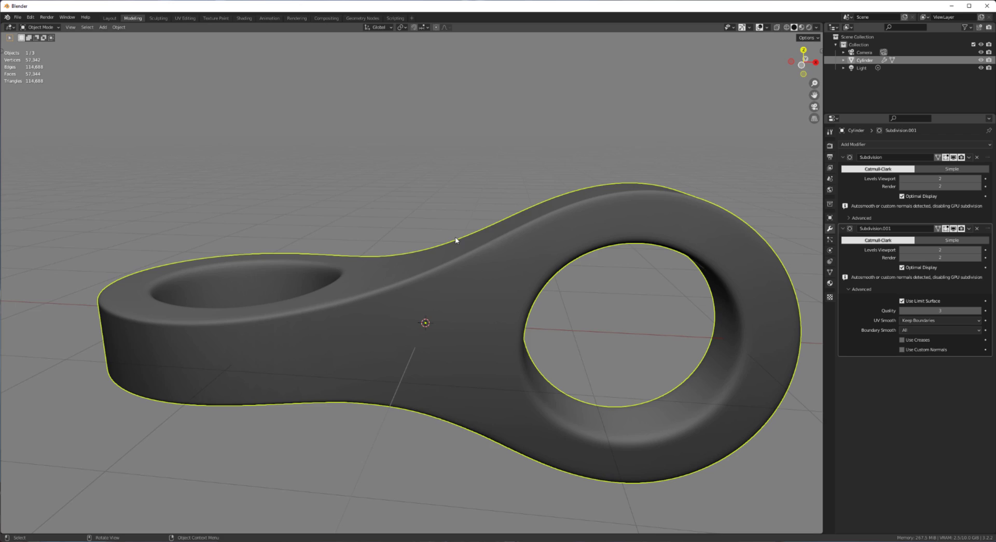
Raise the first Subdivision modifier's viewport levels to 4
{"action": "middle_click_drag", "start_coordinate": [456, 241], "coordinate": [485, 256]}
{"action": "scroll", "coordinate": [939, 179], "scroll_direction": "up", "scroll_amount": 1, "text": "ctrl"}
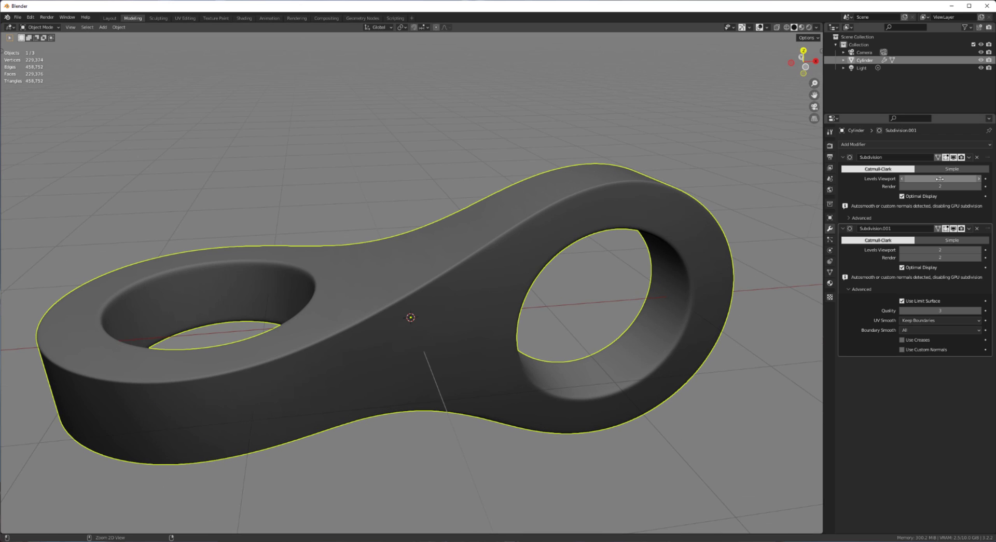
{"action": "scroll", "coordinate": [910, 181], "scroll_direction": "up", "scroll_amount": 1, "text": "ctrl"}
Change the viewport shading to a brighter MatCap with stronger edge highlights
{"action": "left_click", "coordinate": [815, 27]}
{"action": "left_click", "coordinate": [809, 65]}
{"action": "left_click", "coordinate": [809, 83]}
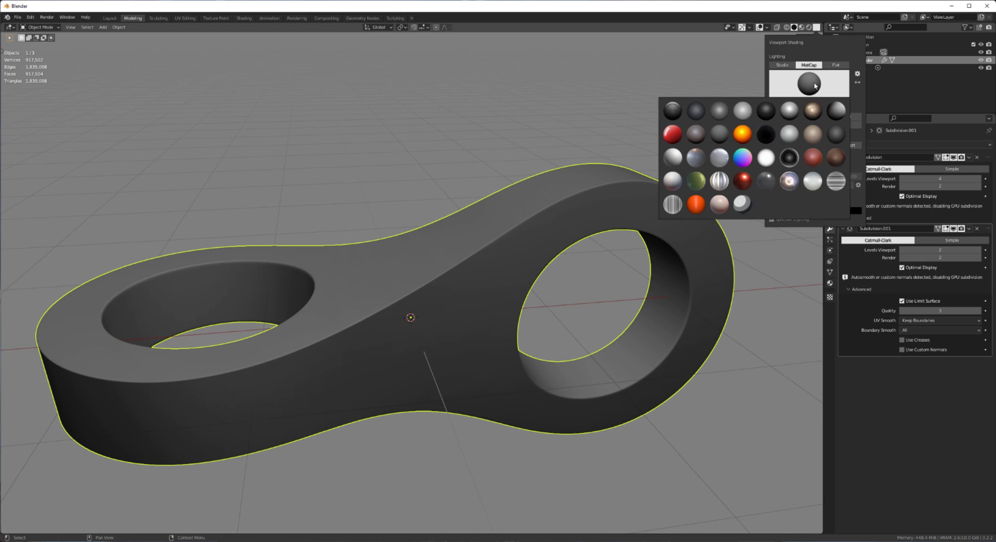
{"action": "left_click", "coordinate": [789, 110]}
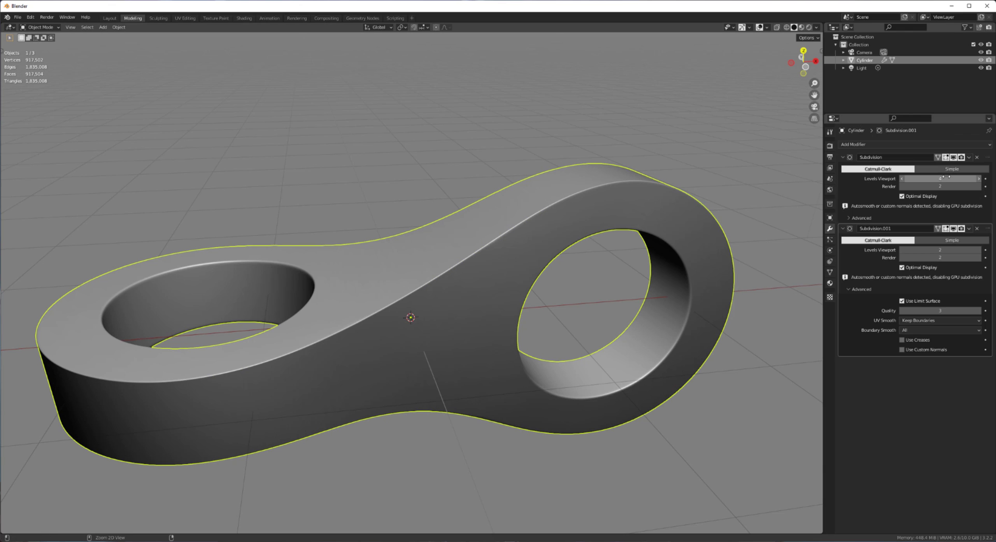
Set the first Subdivision modifier's viewport levels back to 2
{"action": "scroll", "coordinate": [946, 178], "scroll_direction": "down", "scroll_amount": 1, "text": "ctrl"}
{"action": "scroll", "coordinate": [940, 178], "scroll_direction": "down", "scroll_amount": 1, "text": "ctrl"}
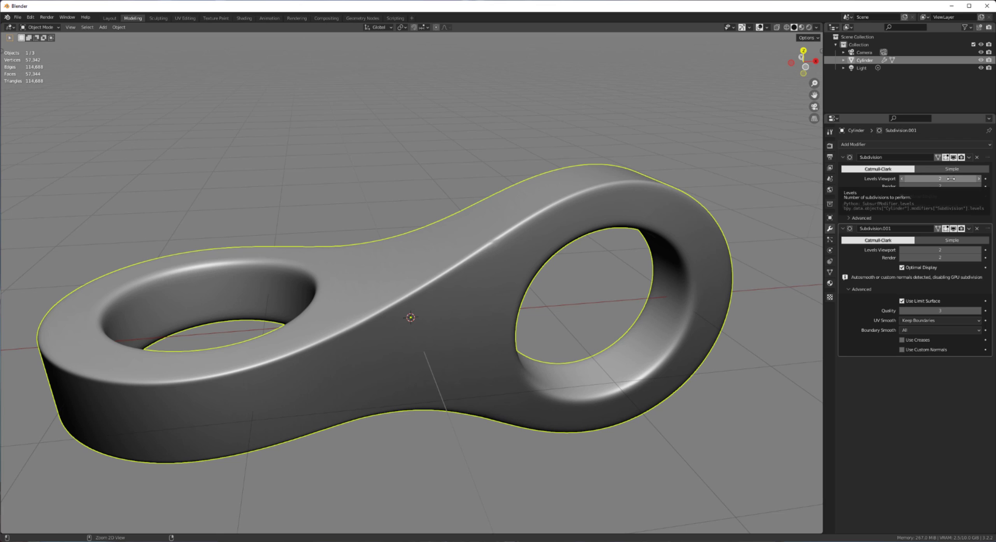
{"action": "scroll", "coordinate": [566, 163], "scroll_direction": "down", "scroll_amount": 4}
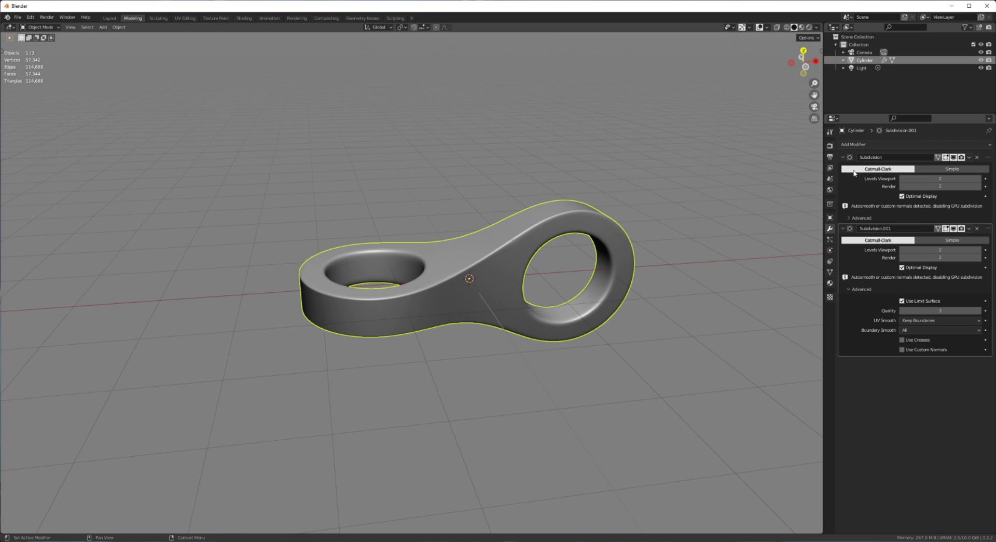
Enter Edit Mode and select all creased edges of the link by picking one and selecting those with a similar crease
{"action": "middle_click_drag", "start_coordinate": [537, 217], "coordinate": [468, 295]}
{"action": "key", "text": "Tab"}
{"action": "key", "text": "alt+Tab"}
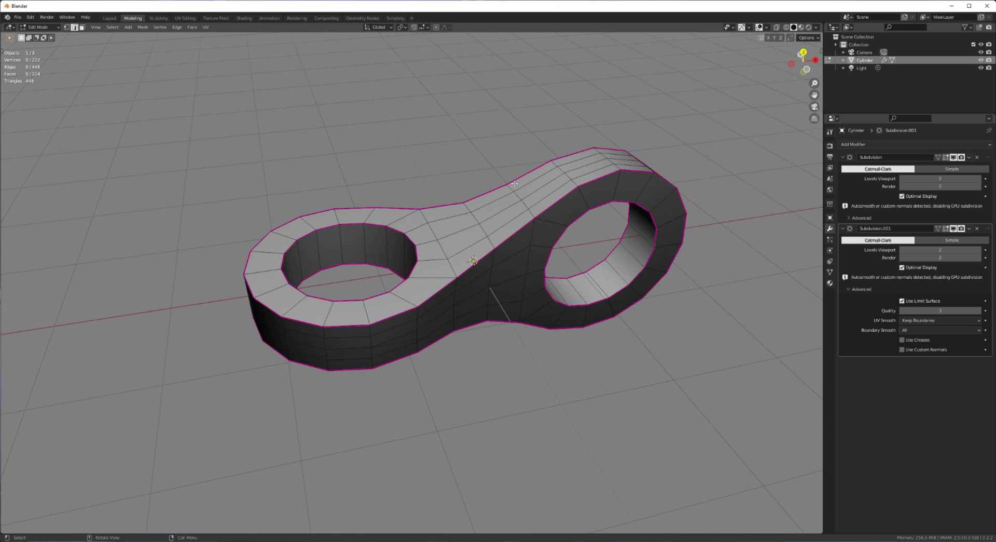
{"action": "middle_click_drag", "start_coordinate": [539, 285], "coordinate": [509, 271]}
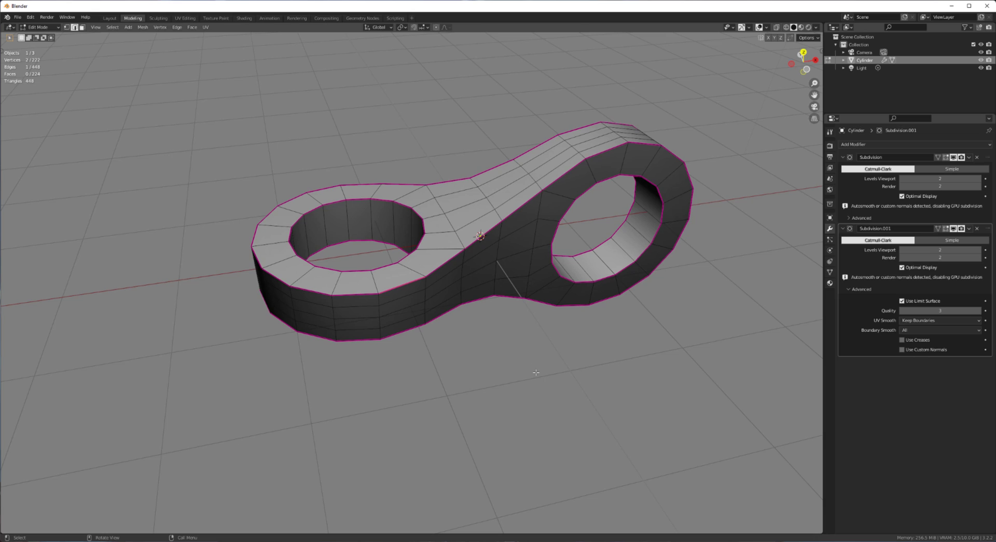
{"action": "key", "text": "shift+g"}
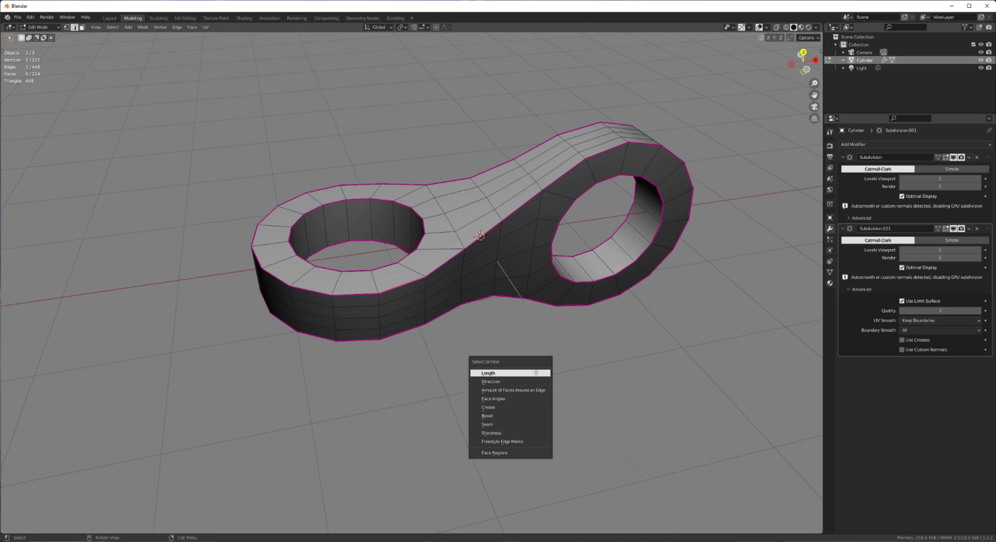
{"action": "left_click", "coordinate": [503, 410]}
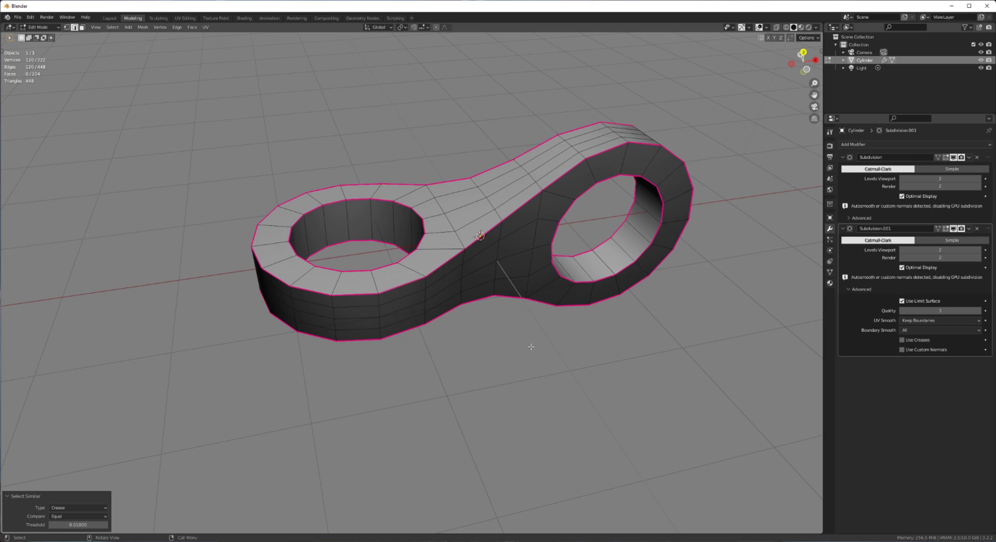
Bevel all the selected creased edges of the link with one segment and return to Object Mode
{"action": "key", "text": "ctrl+b"}
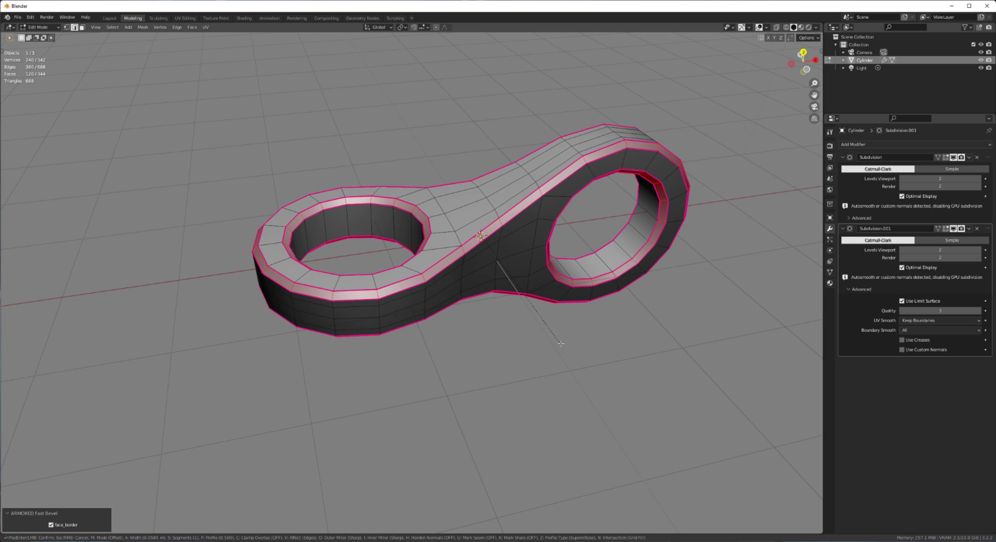
{"action": "left_click", "coordinate": [563, 342]}
{"action": "key", "text": "Tab"}
{"action": "middle_click_drag", "start_coordinate": [625, 341], "coordinate": [488, 353]}
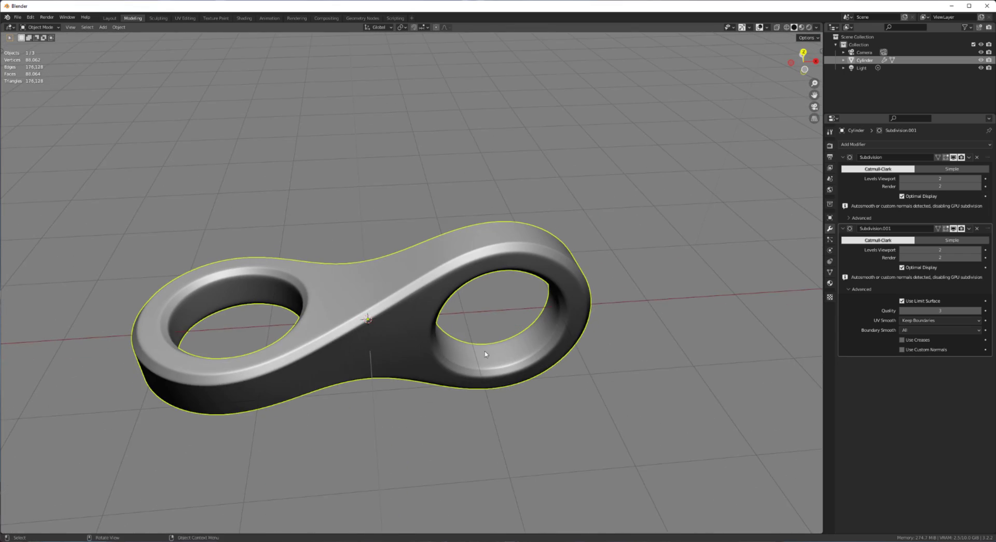
Enter Edit Mode with face selection and select the face loop on the inner wall of the flat ring
{"action": "middle_click_drag", "start_coordinate": [230, 321], "coordinate": [463, 283], "text": "shift"}
{"action": "scroll", "coordinate": [349, 281], "scroll_direction": "up", "scroll_amount": 2}
{"action": "key", "text": "Tab"}
{"action": "key", "text": "3"}
{"action": "left_click", "coordinate": [364, 270], "text": "alt"}
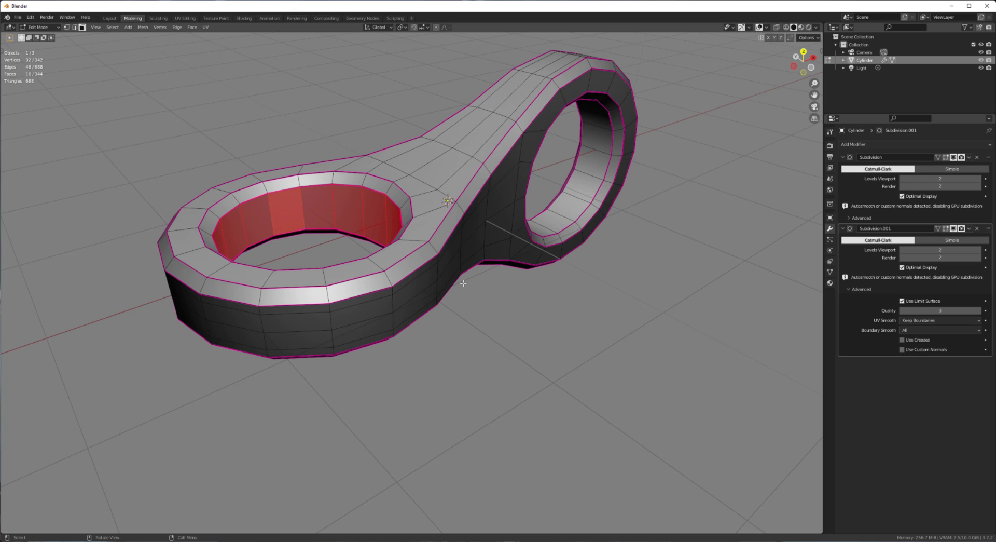
Try to inset the flat ring's inner wall faces and extrude them along normals by about 0.13 m into the hole
{"action": "key", "text": "i"}
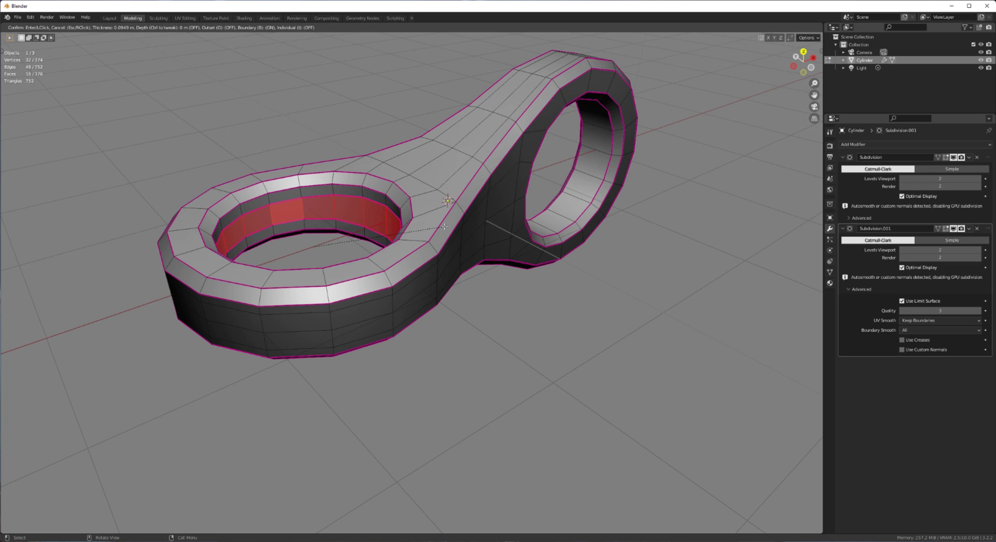
{"action": "left_click", "coordinate": [436, 236]}
{"action": "scroll", "coordinate": [431, 241], "scroll_direction": "up", "scroll_amount": 1}
{"action": "key", "text": "alt+e"}
{"action": "left_click", "coordinate": [427, 245]}
{"action": "left_click", "coordinate": [426, 233]}
{"action": "mouse_move", "coordinate": [310, 301]}
{"action": "middle_mouse_down"}
{"action": "mouse_move", "coordinate": [345, 271]}
{"action": "mouse_move", "coordinate": [327, 292]}
{"action": "middle_mouse_up"}
{"action": "scroll", "coordinate": [327, 293], "scroll_direction": "up", "scroll_amount": 3}
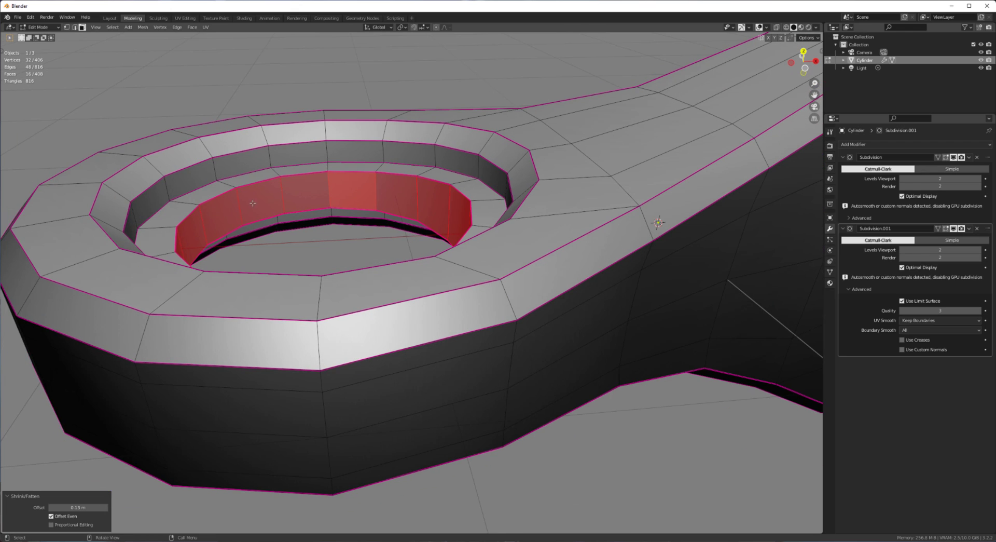
Undo the inset and extrusion on the flat ring's inner wall
{"action": "mouse_move", "coordinate": [180, 178]}
{"action": "left_mouse_down"}
{"action": "mouse_move", "coordinate": [519, 171]}
{"action": "mouse_move", "coordinate": [641, 95]}
{"action": "left_mouse_up"}
{"action": "right_click_drag", "start_coordinate": [639, 97], "coordinate": [122, 161]}
{"action": "scroll", "coordinate": [470, 186], "scroll_direction": "down", "scroll_amount": 5}
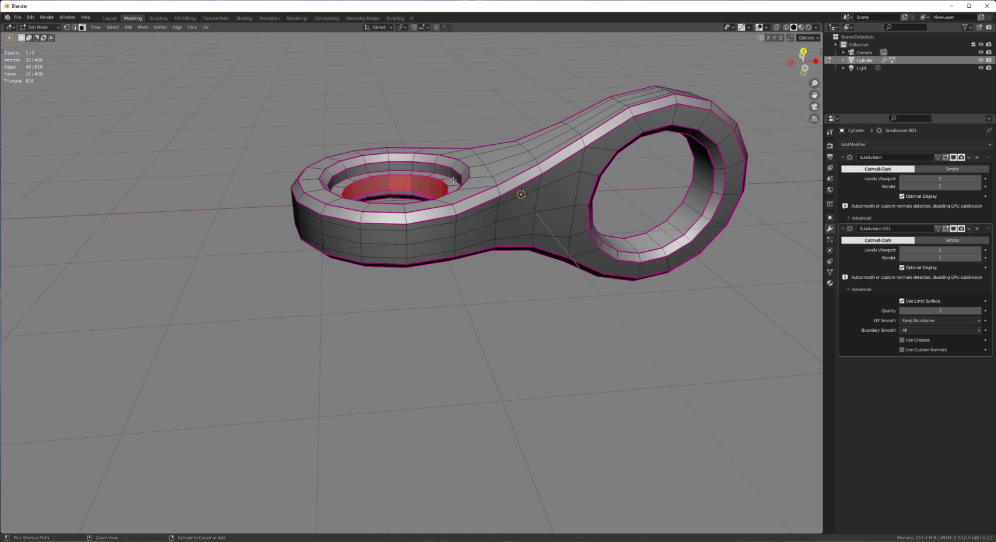
{"action": "scroll", "coordinate": [469, 186], "scroll_direction": "up", "scroll_amount": 3}
{"action": "key", "text": "ctrl+z"}
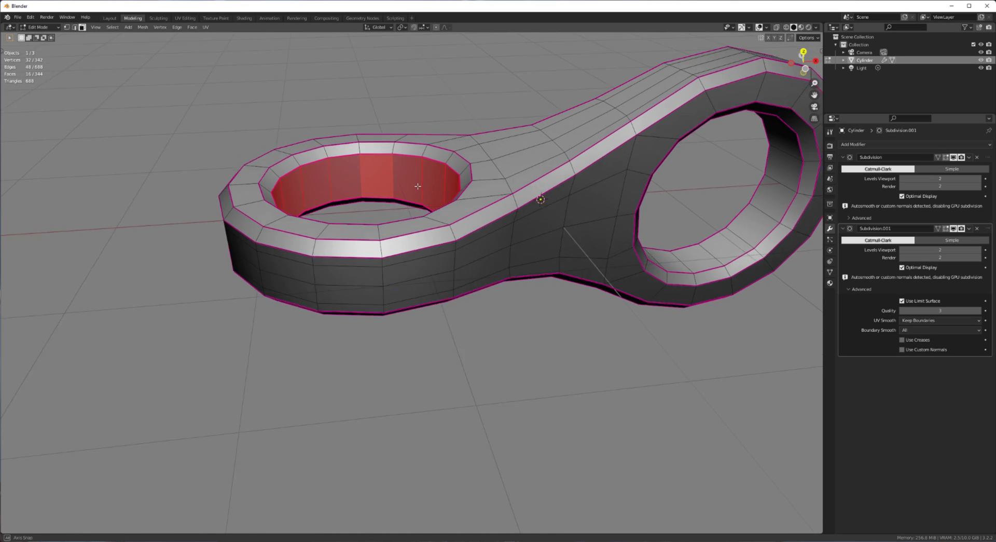
Add one centred loop cut around the inner wall of each of the two rings
{"action": "key", "text": "ctrl+r"}
{"action": "left_click", "coordinate": [383, 183]}
{"action": "right_click", "coordinate": [432, 192]}
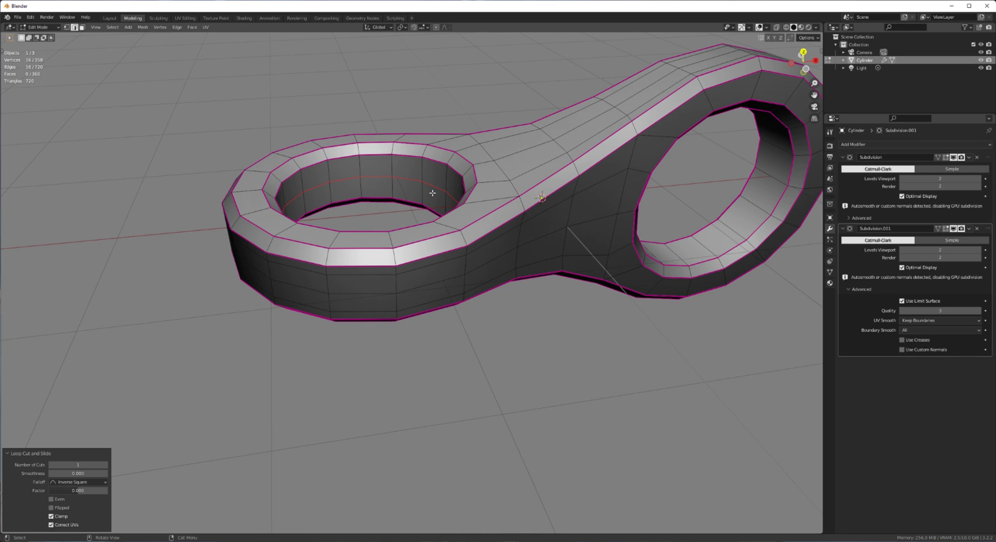
{"action": "key", "text": "ctrl+r"}
{"action": "left_click", "coordinate": [714, 246]}
{"action": "right_click", "coordinate": [714, 246]}
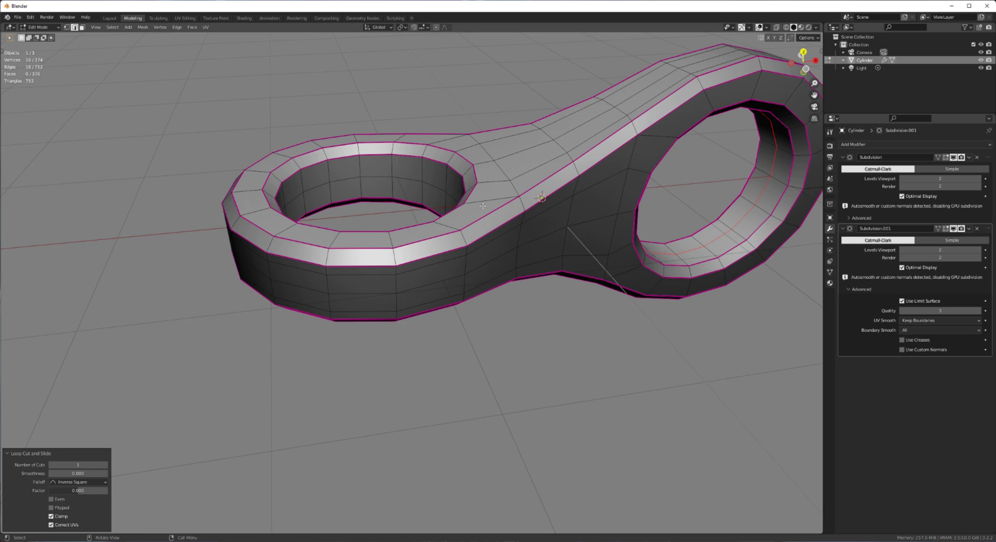
Select the middle edge loops inside both rings and bevel them into narrow face bands
{"action": "left_click", "coordinate": [370, 178], "text": "alt+shift"}
{"action": "middle_click_drag", "start_coordinate": [439, 203], "coordinate": [514, 208], "text": "shift"}
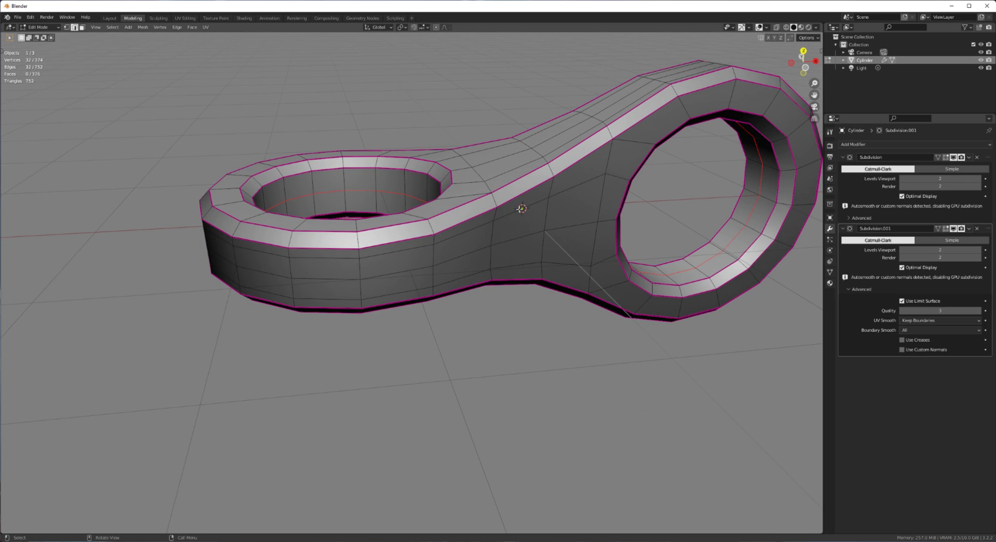
{"action": "key", "text": "ctrl+b"}
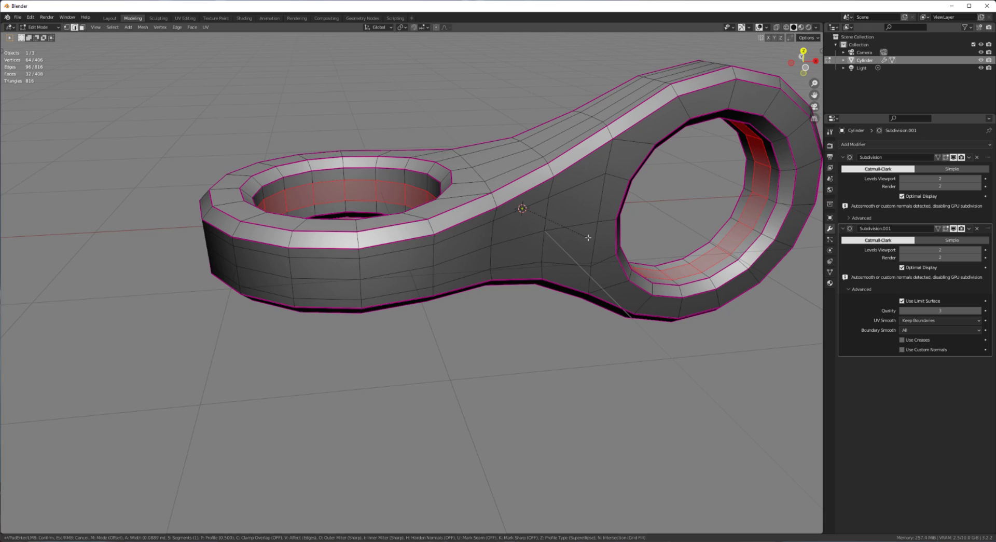
{"action": "left_click", "coordinate": [588, 238]}
Extrude the face bands inside both rings along their normals by about 0.115 m to form raised inner lips
{"action": "scroll", "coordinate": [282, 244], "scroll_direction": "up", "scroll_amount": 5}
{"action": "scroll", "coordinate": [309, 251], "scroll_direction": "down", "scroll_amount": 3}
{"action": "middle_click_drag", "start_coordinate": [310, 251], "coordinate": [566, 224]}
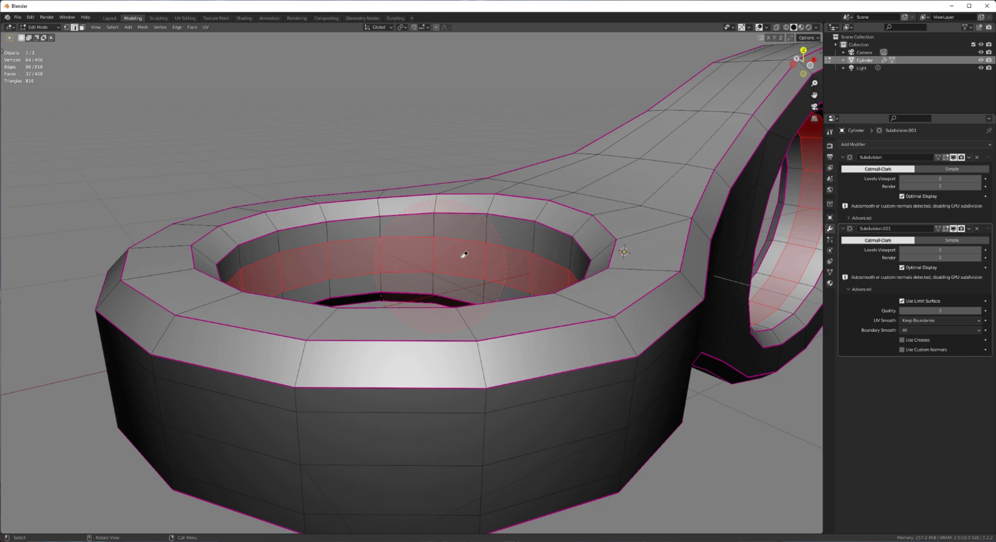
{"action": "scroll", "coordinate": [465, 255], "scroll_direction": "down", "scroll_amount": 7}
{"action": "middle_click_drag", "start_coordinate": [573, 258], "coordinate": [524, 294]}
{"action": "scroll", "coordinate": [544, 261], "scroll_direction": "up", "scroll_amount": 3}
{"action": "middle_click_drag", "start_coordinate": [353, 298], "coordinate": [565, 327]}
{"action": "key", "text": "3"}
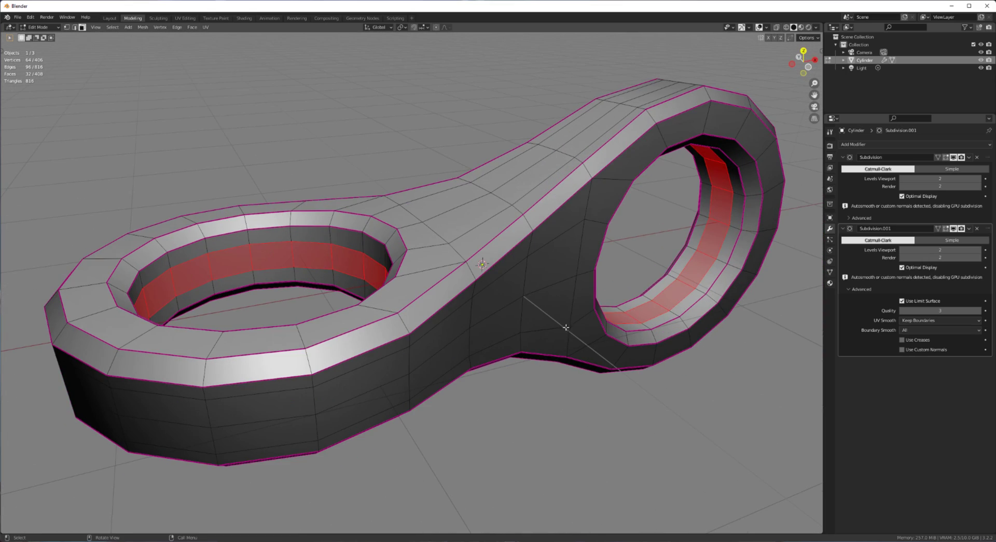
{"action": "key", "text": "alt+e"}
{"action": "left_click", "coordinate": [618, 335]}
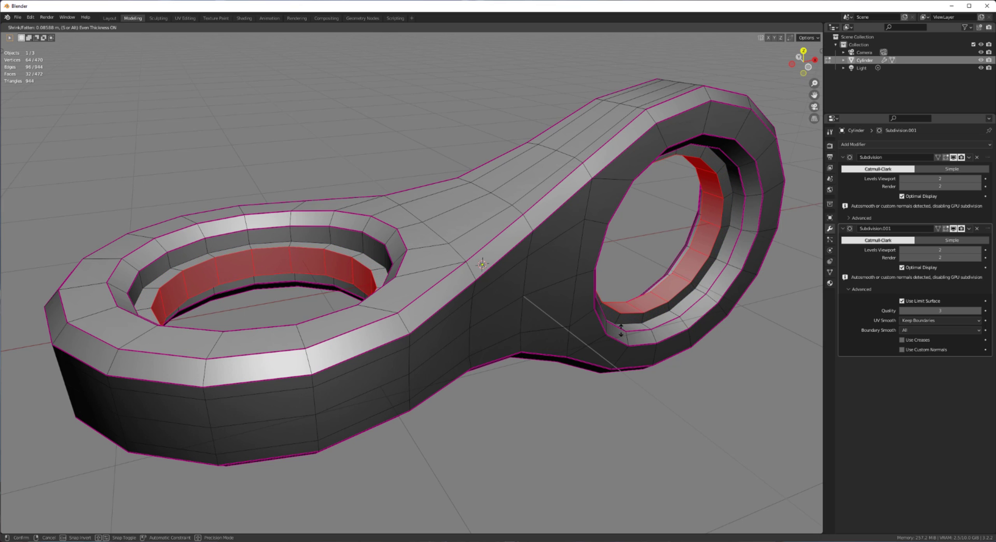
{"action": "left_click", "coordinate": [623, 327]}
{"action": "scroll", "coordinate": [623, 327], "scroll_direction": "down", "scroll_amount": 5}
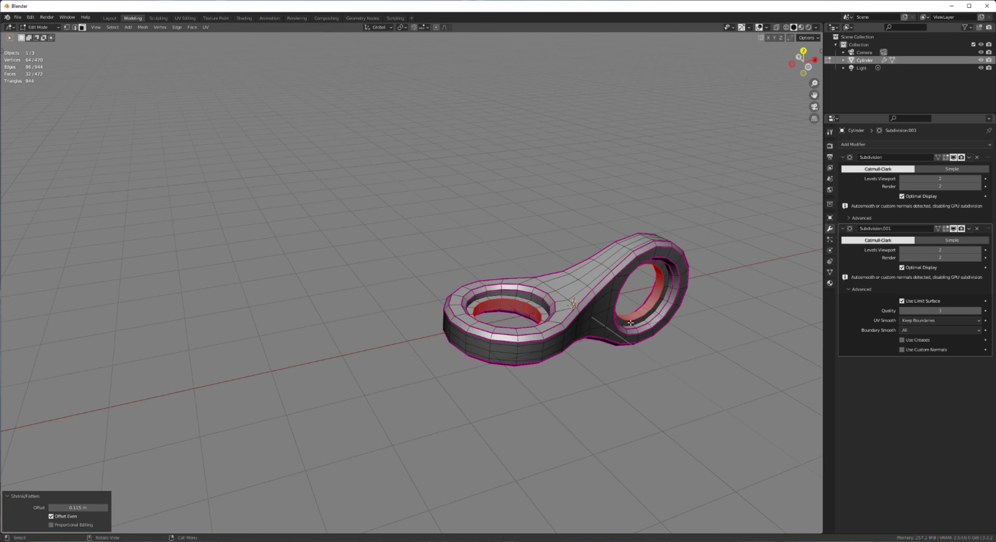
Preview the smoothed link in Object Mode, return to Edit Mode and select the face loop on the flat ring's inner lip
{"action": "key", "text": "Tab"}
{"action": "scroll", "coordinate": [669, 319], "scroll_direction": "up", "scroll_amount": 4}
{"action": "key", "text": "Tab"}
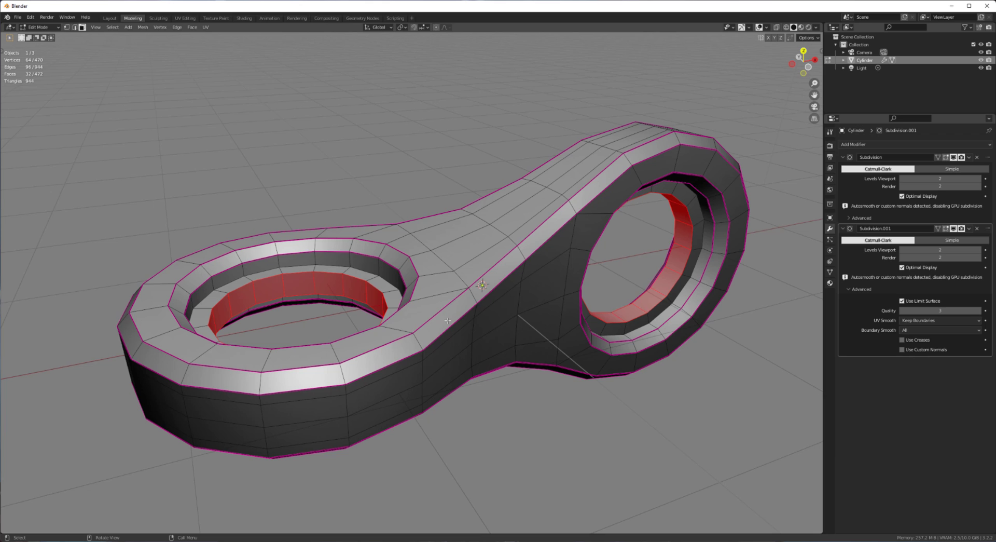
{"action": "left_click", "coordinate": [326, 327]}
{"action": "scroll", "coordinate": [290, 280], "scroll_direction": "up", "scroll_amount": 3}
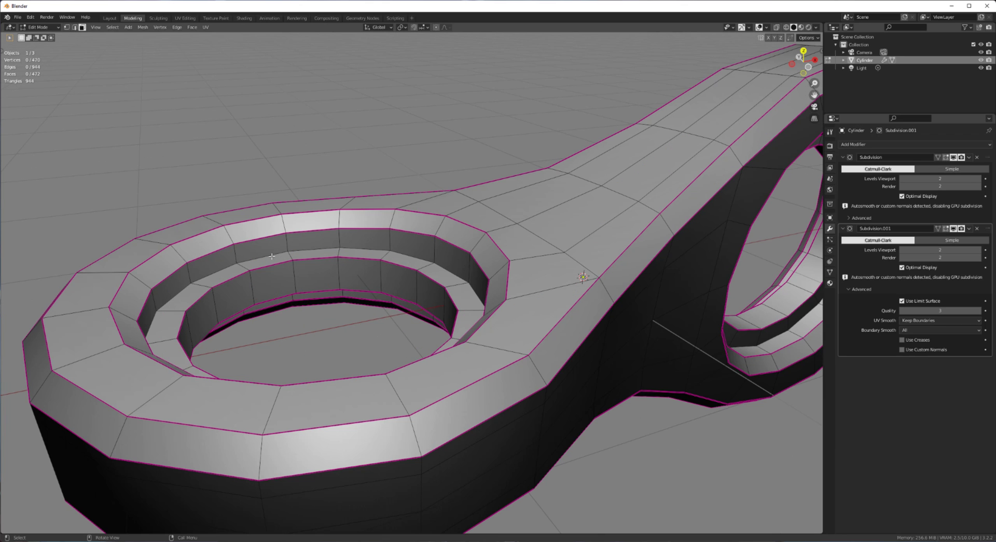
{"action": "left_click", "coordinate": [368, 292], "text": "alt+shift"}
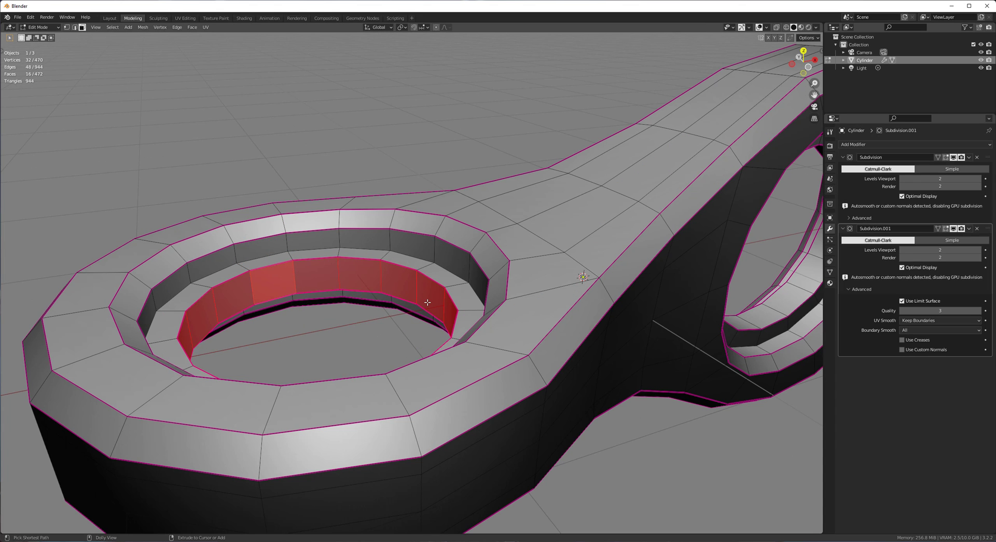
{"action": "key", "text": "ctrl+e"}
{"action": "scroll", "coordinate": [450, 316], "scroll_direction": "down", "scroll_amount": 5}
{"action": "middle_click_drag", "start_coordinate": [449, 316], "coordinate": [571, 274]}
{"action": "scroll", "coordinate": [570, 273], "scroll_direction": "up", "scroll_amount": 5}
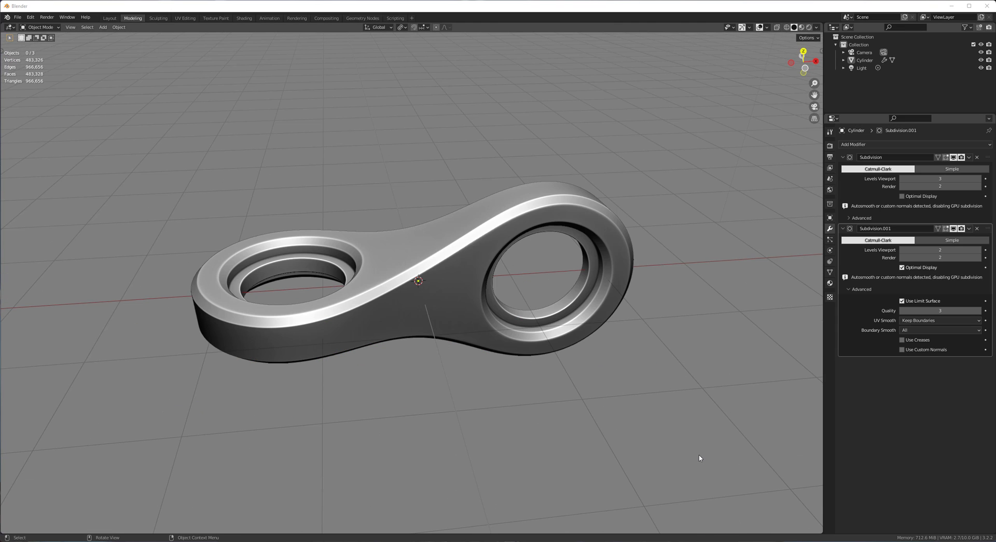
Select the link and hide the viewport overlays to examine the finished shape from another side
{"action": "left_click", "coordinate": [446, 328]}
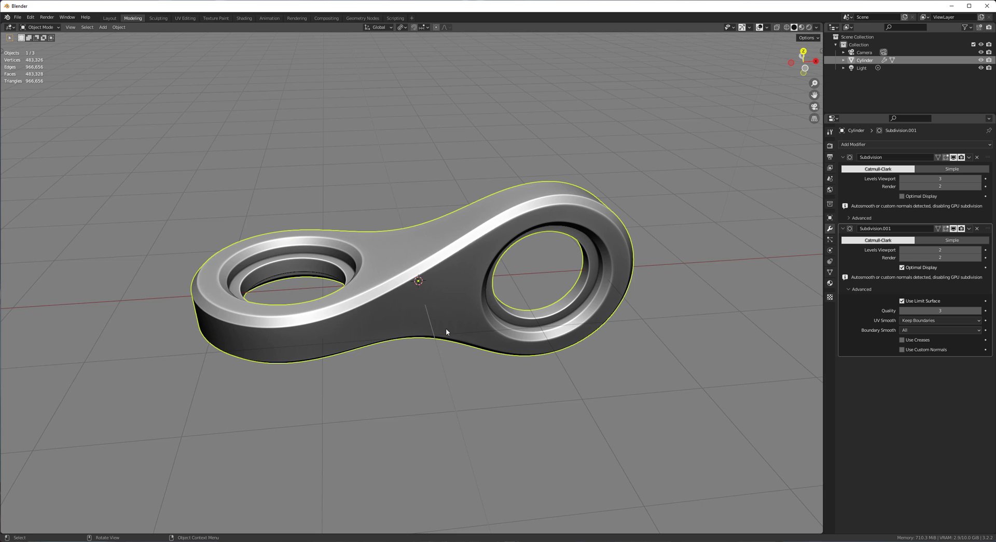
{"action": "key", "text": "shift+alt+z"}
{"action": "middle_click_drag", "start_coordinate": [466, 435], "coordinate": [640, 436]}
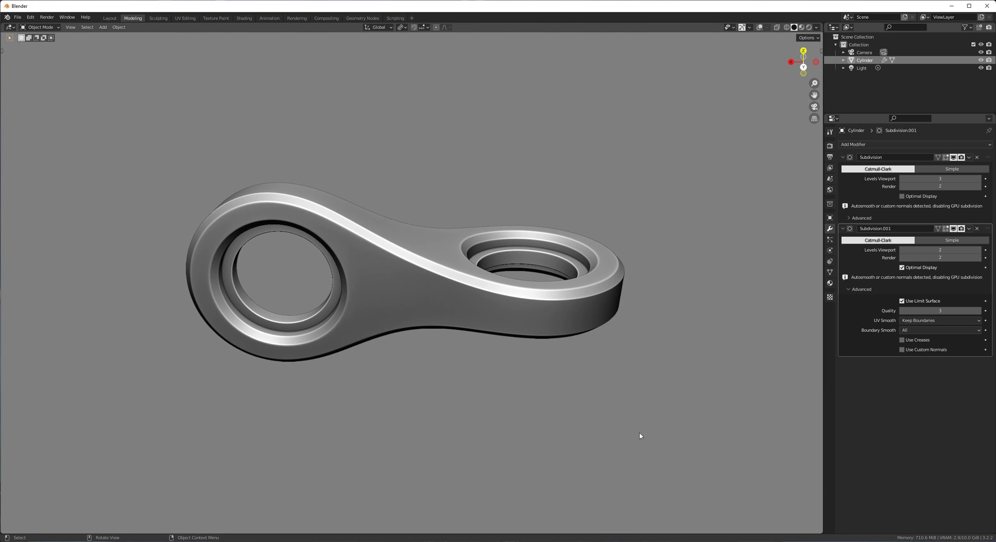